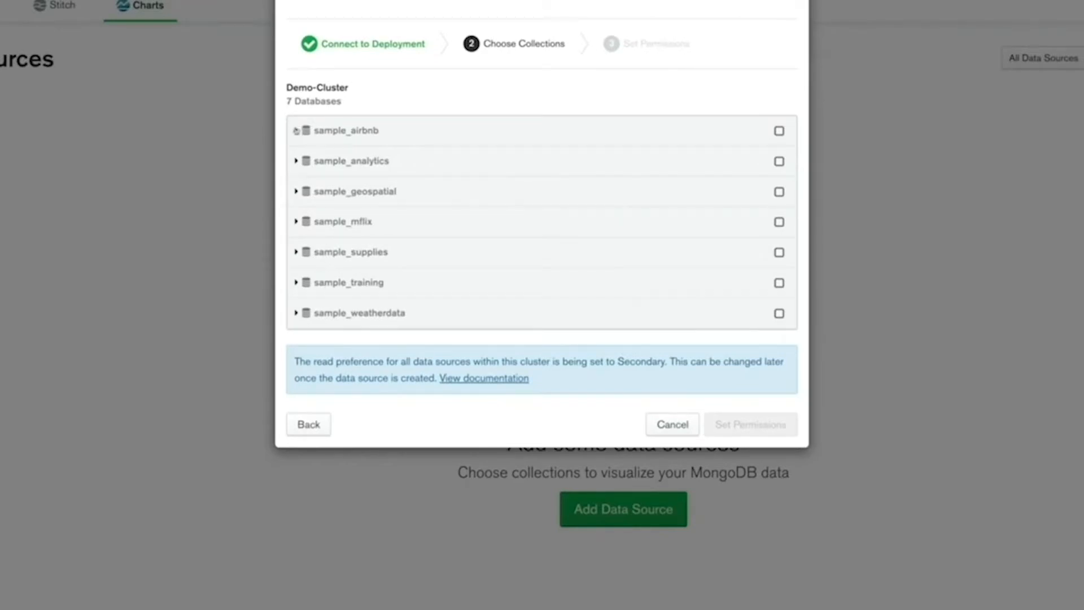
Publish the sample_airbnb listingsAndReviews collection from Demo-Cluster as a data source with the default permissions
click(295, 131)
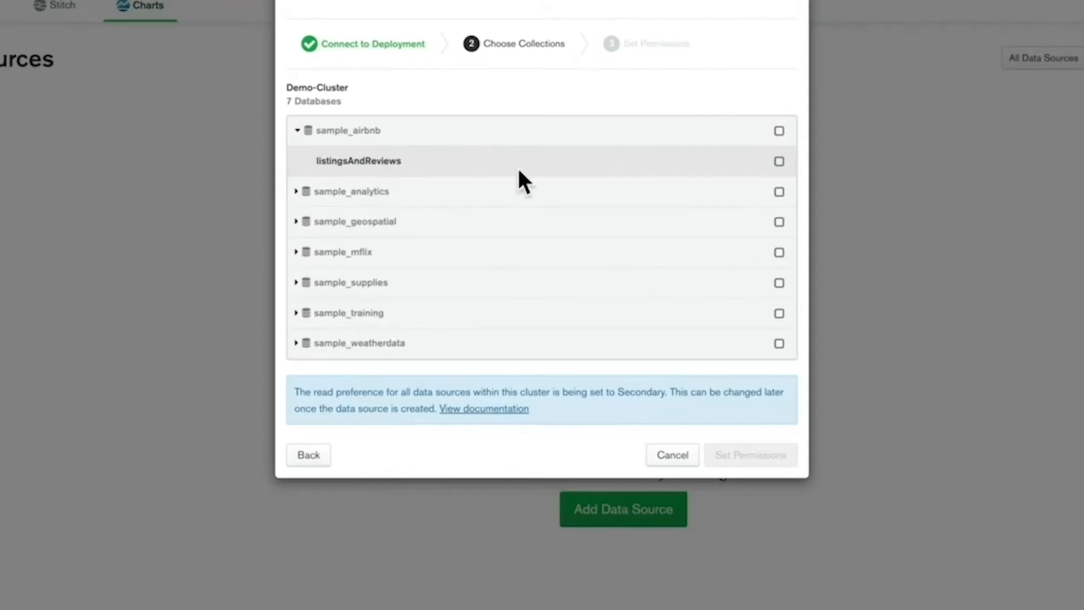
click(779, 162)
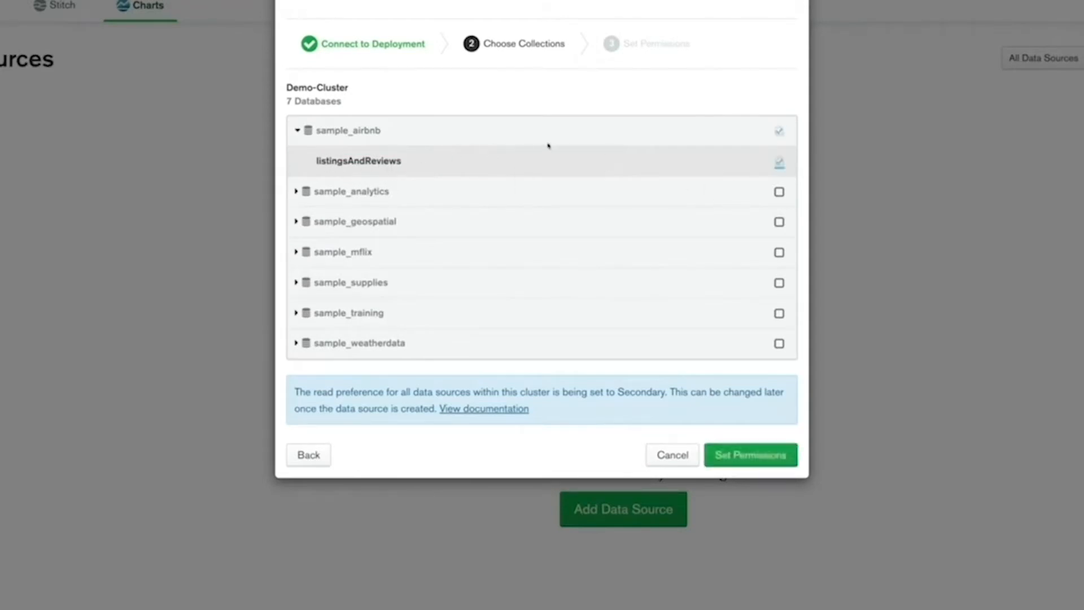
click(757, 454)
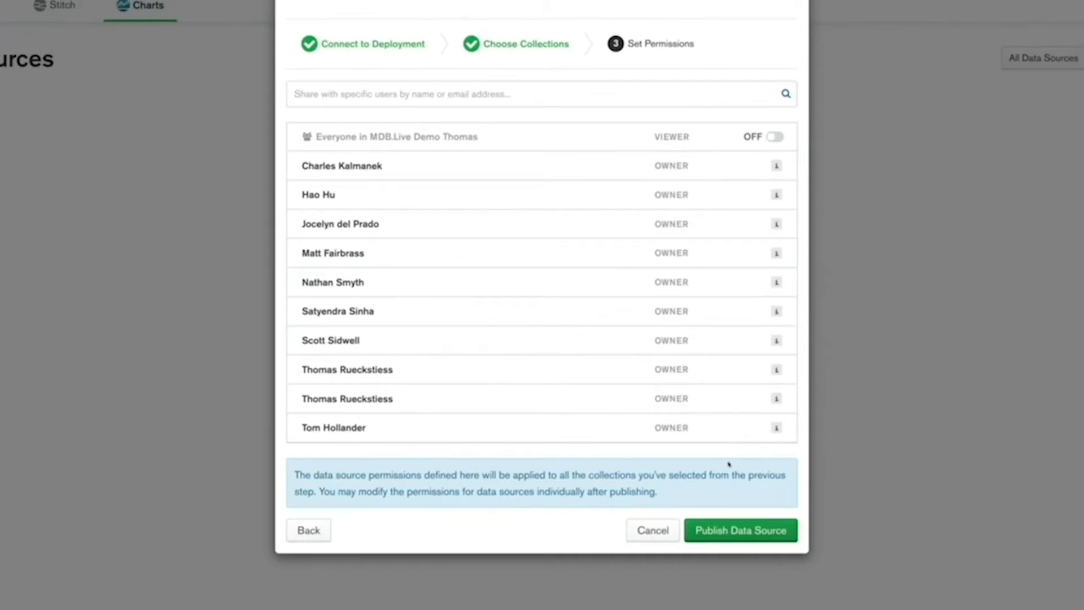
click(719, 526)
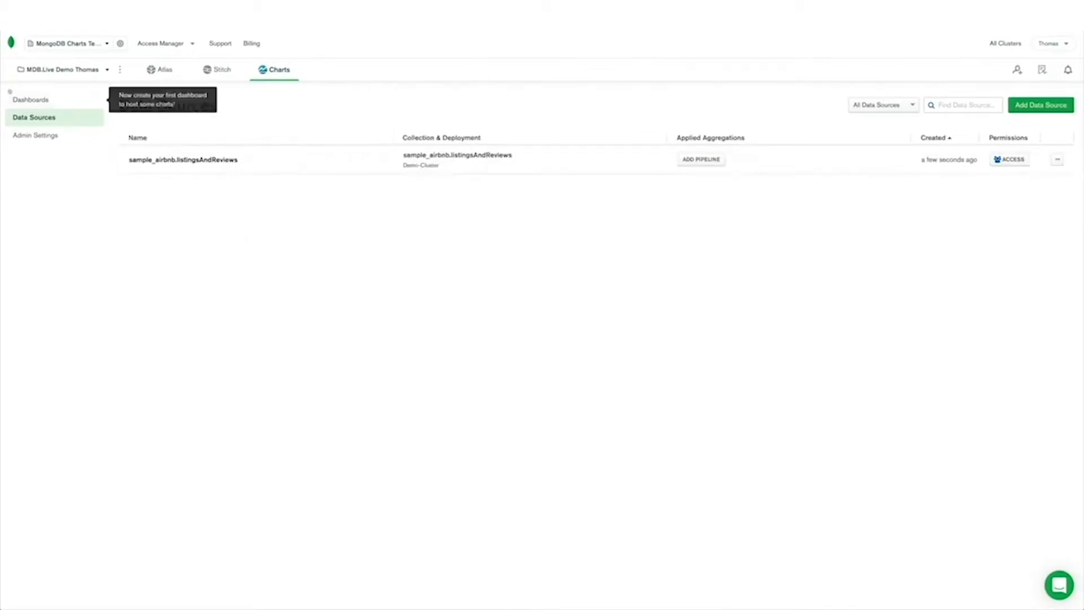
Create a dashboard titled My Dashboard with the description "With some example Charts"
click(36, 101)
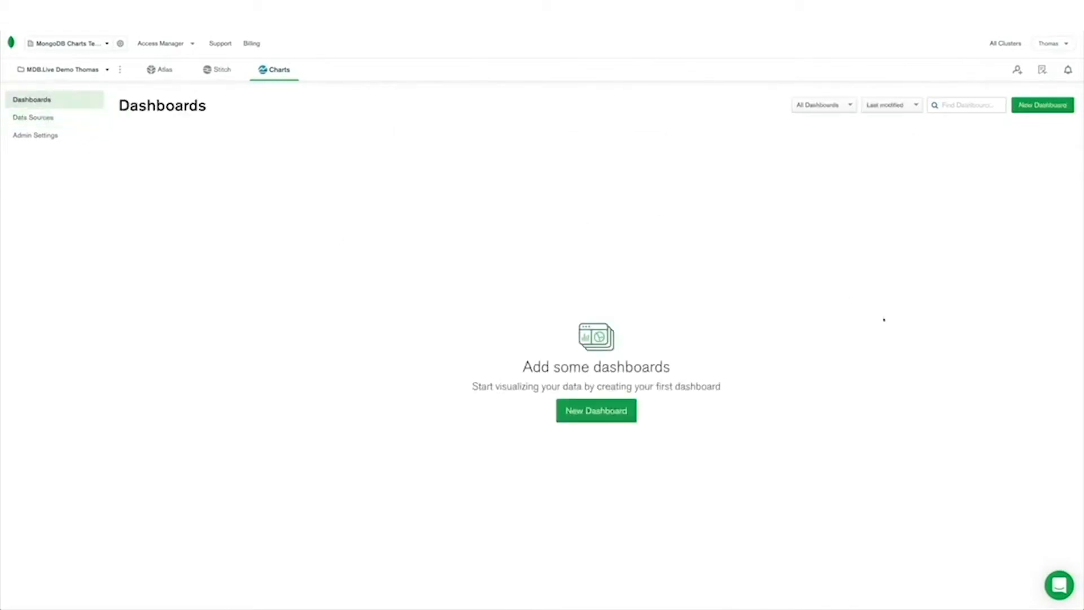
click(613, 419)
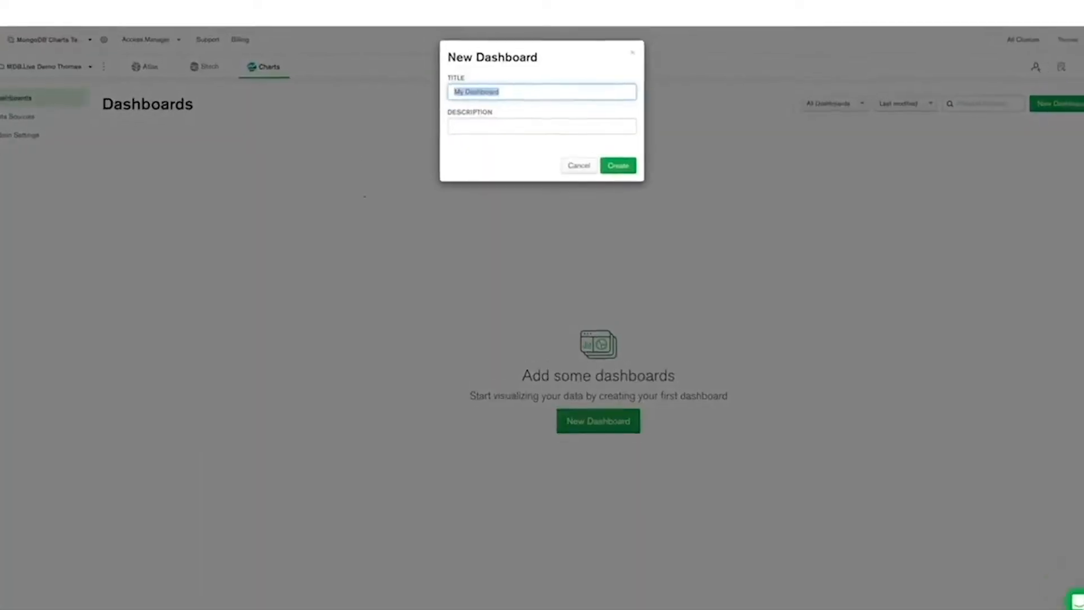
click(432, 118)
text(With some example Charts)
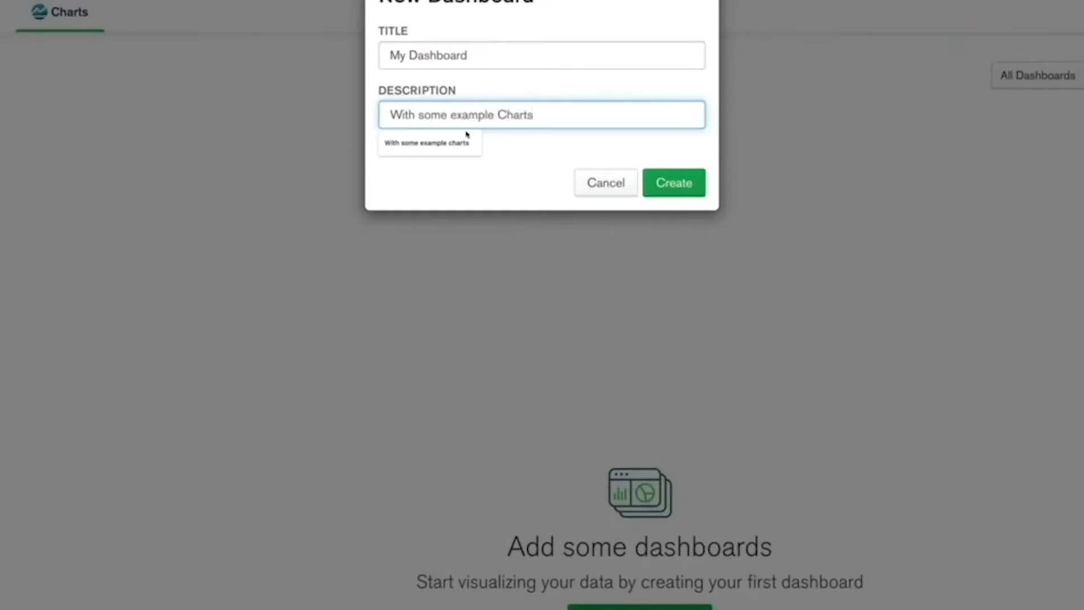
click(688, 184)
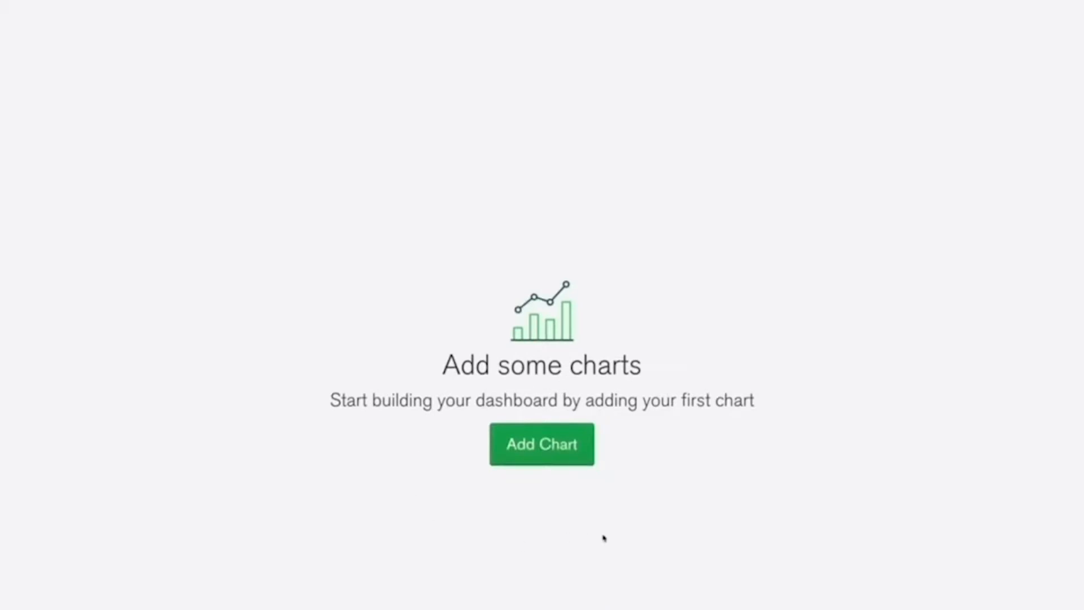
Add a first chart to the dashboard using the sample_airbnb.listingsAndReviews data source
click(551, 458)
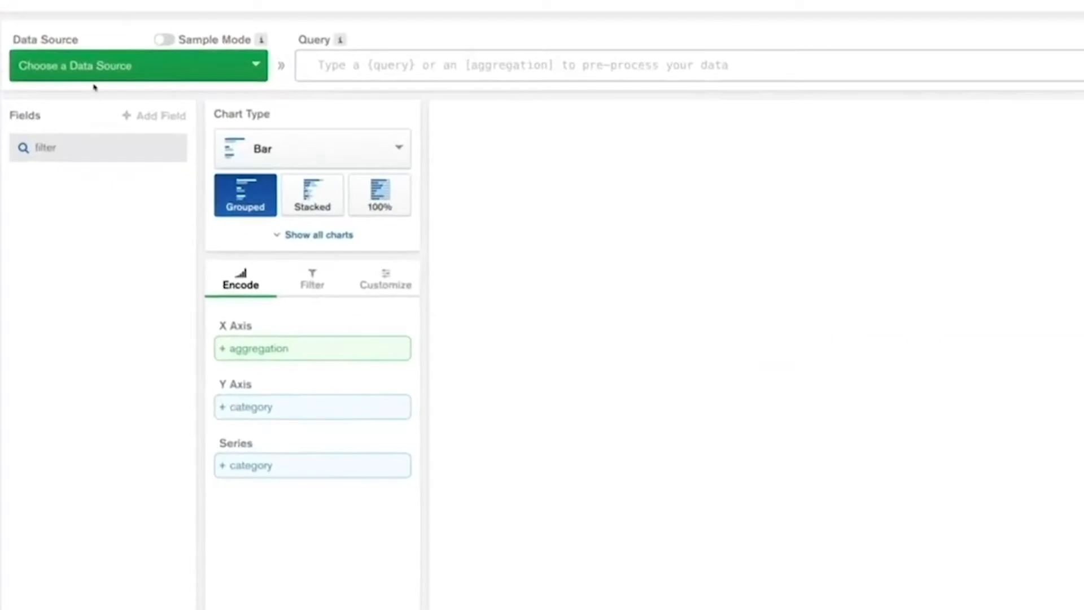
click(95, 73)
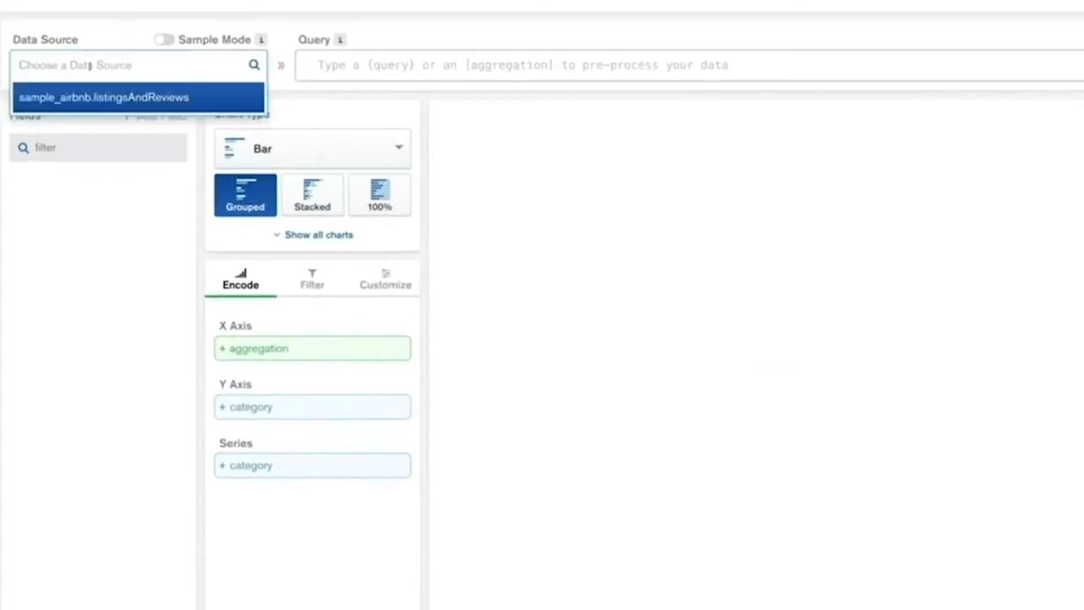
click(91, 97)
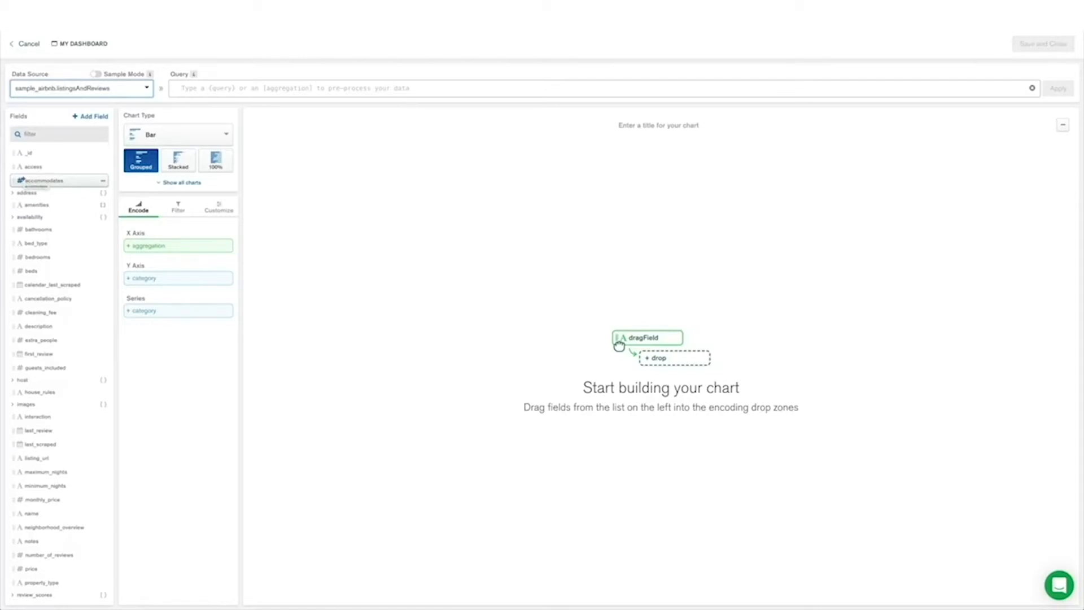
Examine the data source's available fields, including those nested under address and reviews
click(31, 193)
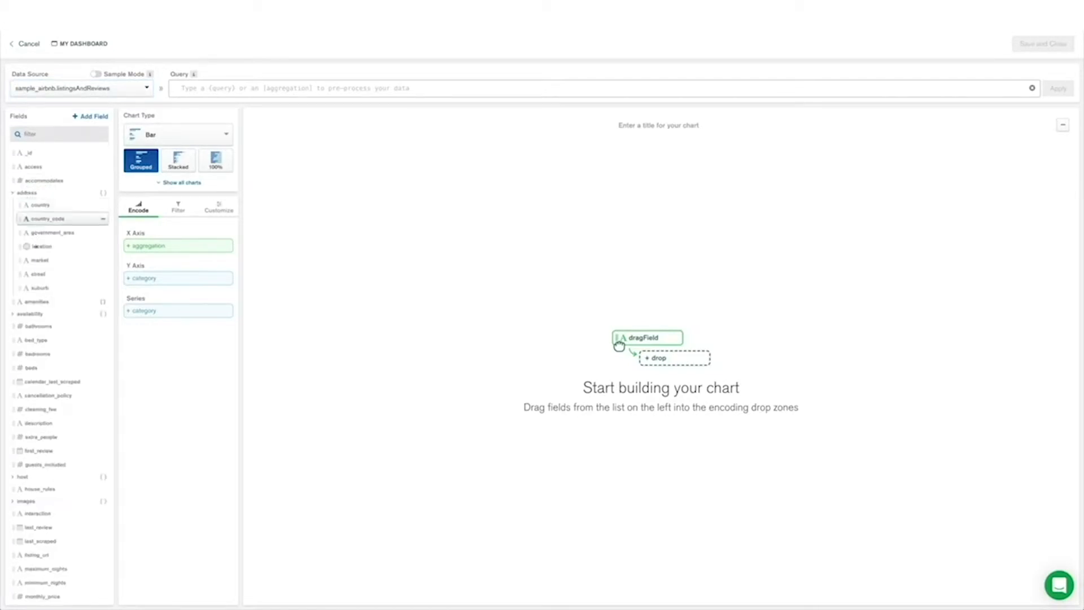
click(25, 193)
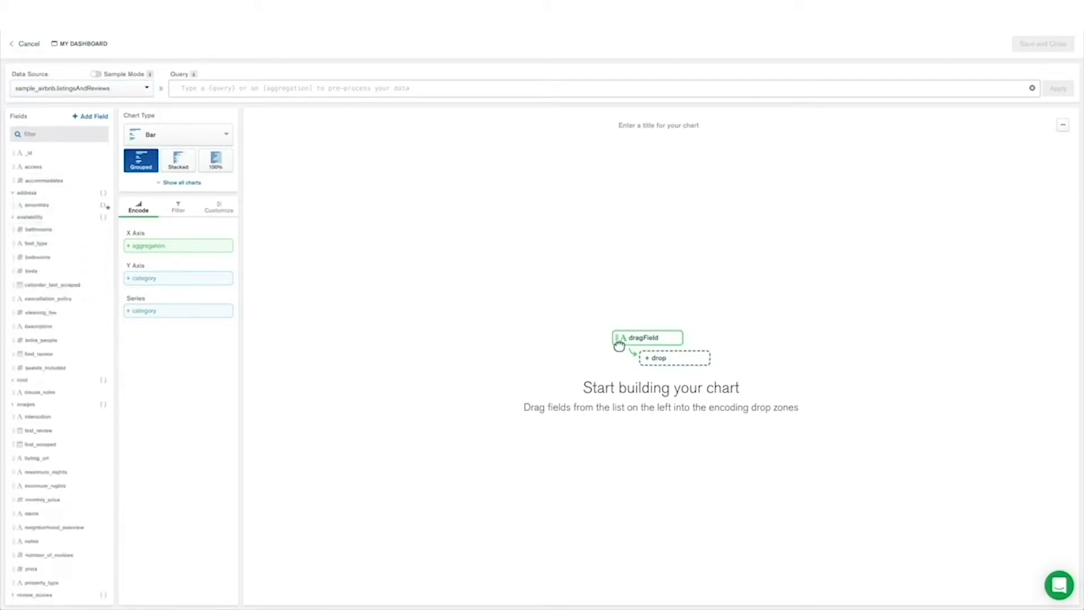
scroll(74, 327, down, 3)
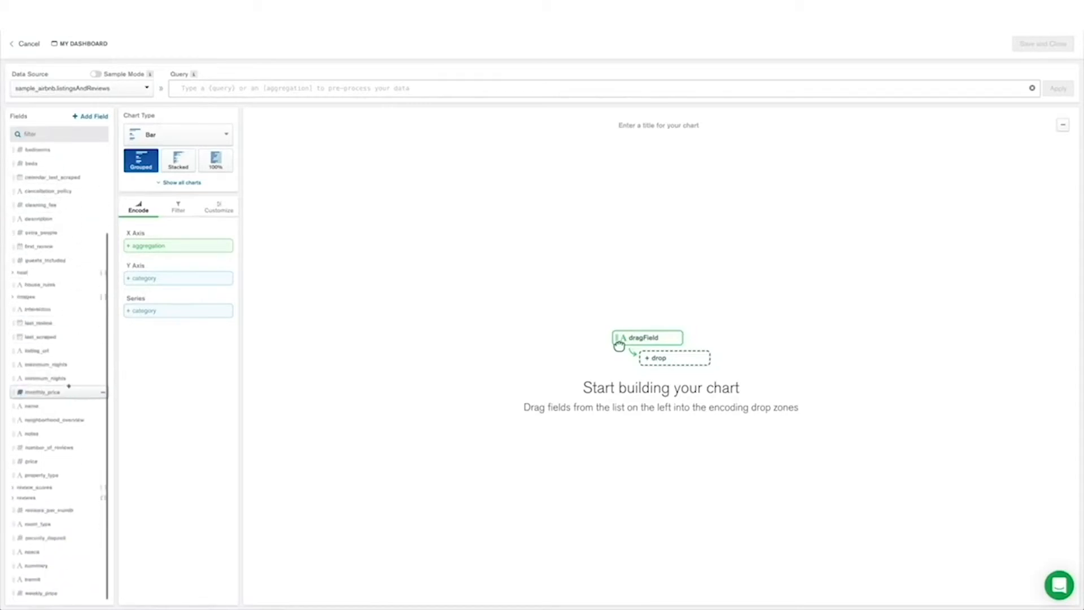
click(45, 499)
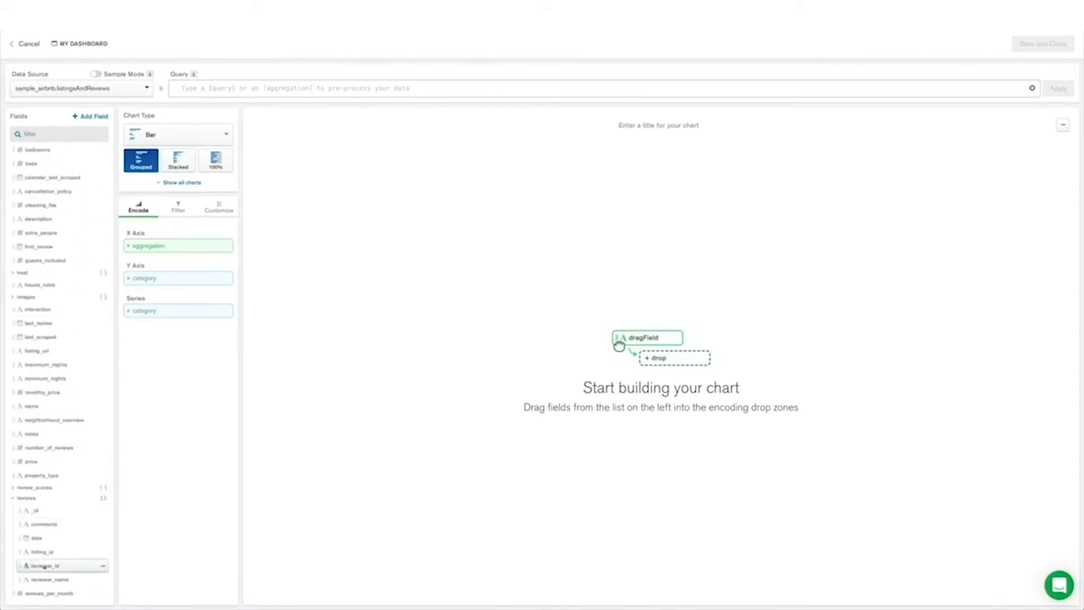
scroll(45, 564, down, 2)
scroll(62, 339, up, 5)
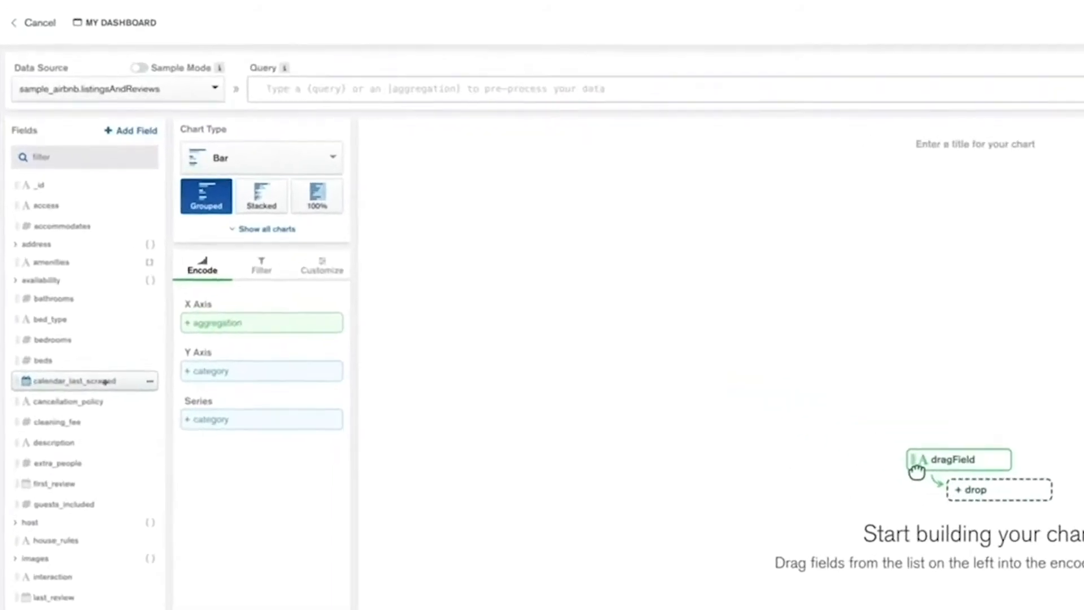
Make the chart a circular donut with address country as the label and the count of _id as the arc
click(236, 160)
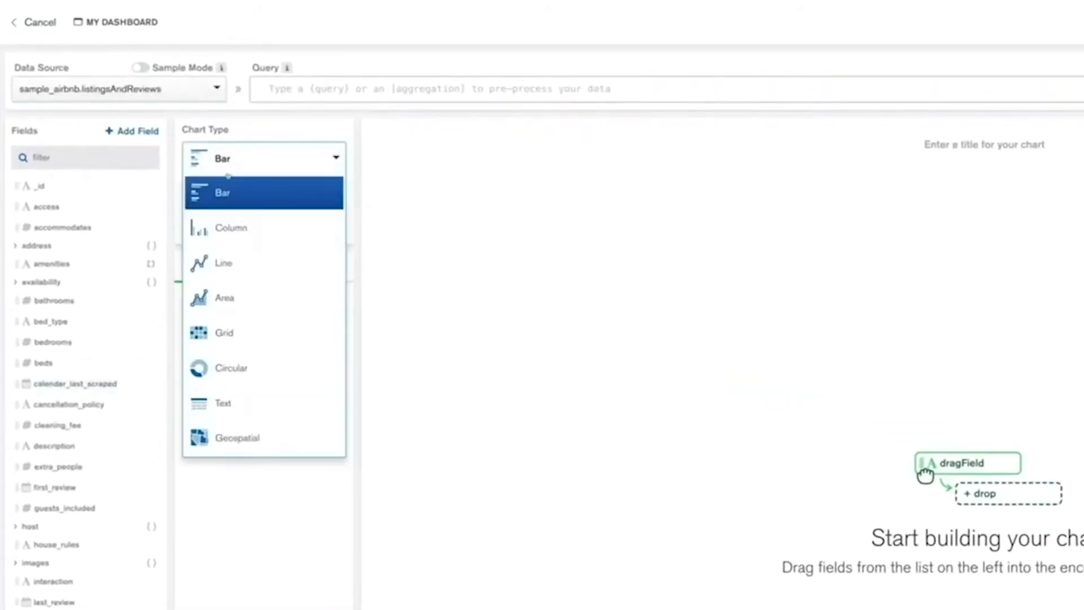
click(229, 369)
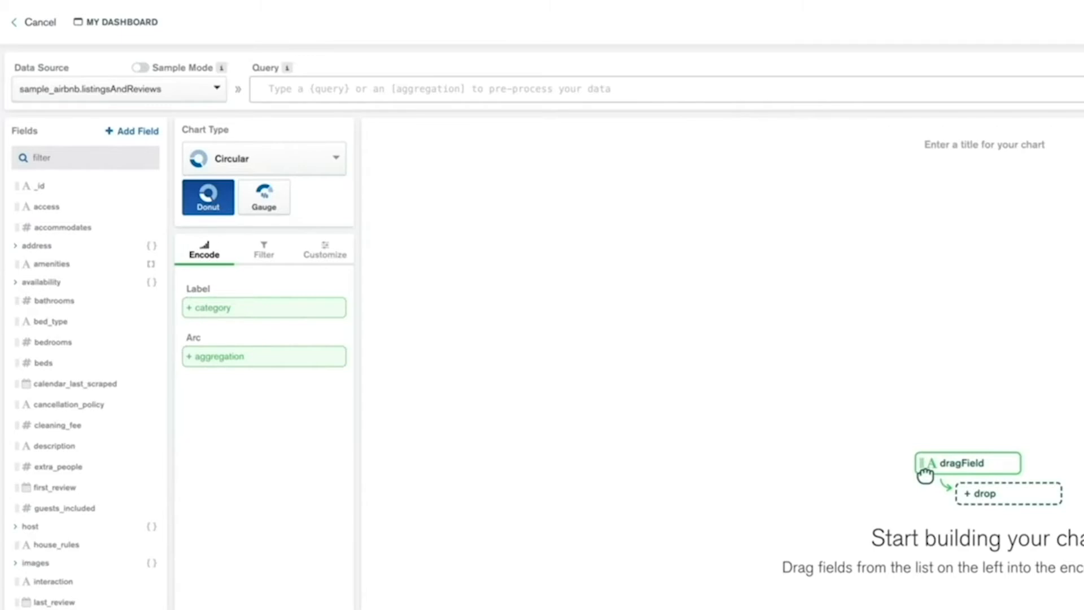
click(36, 245)
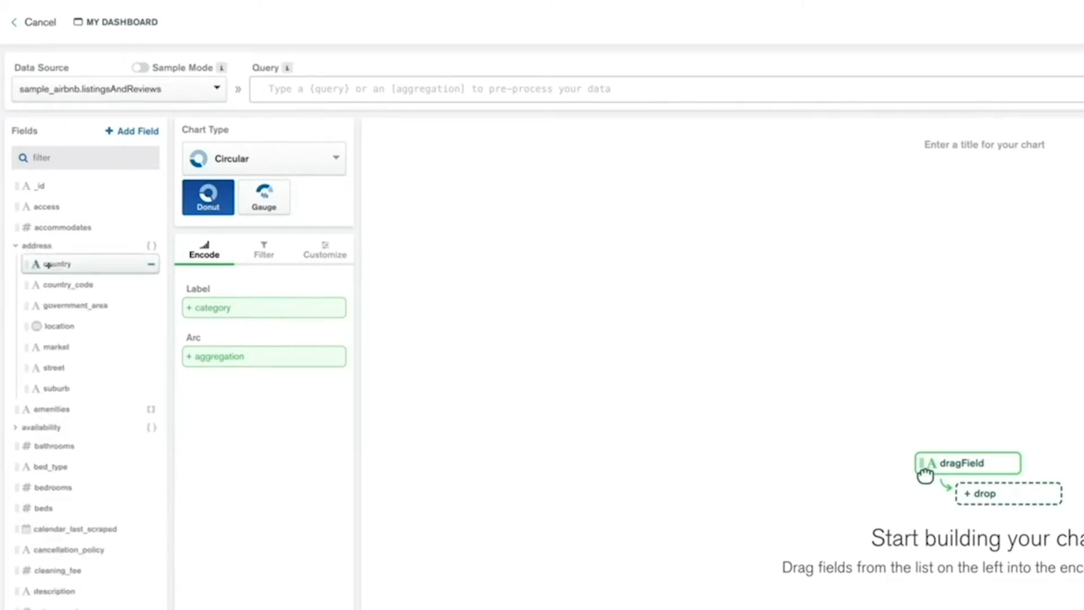
drag(48, 266, 209, 314)
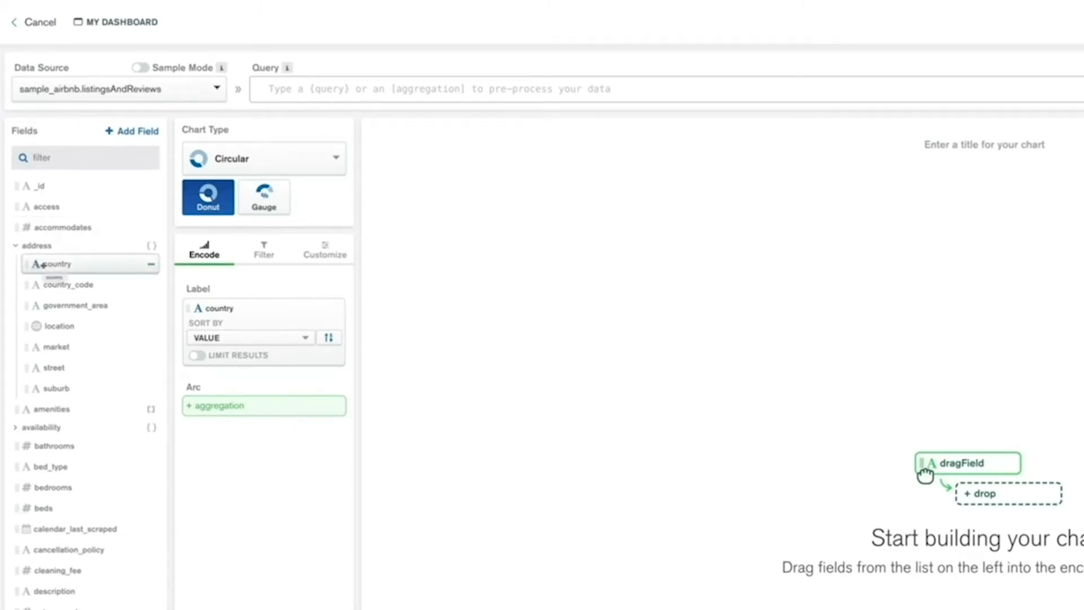
drag(48, 187, 215, 407)
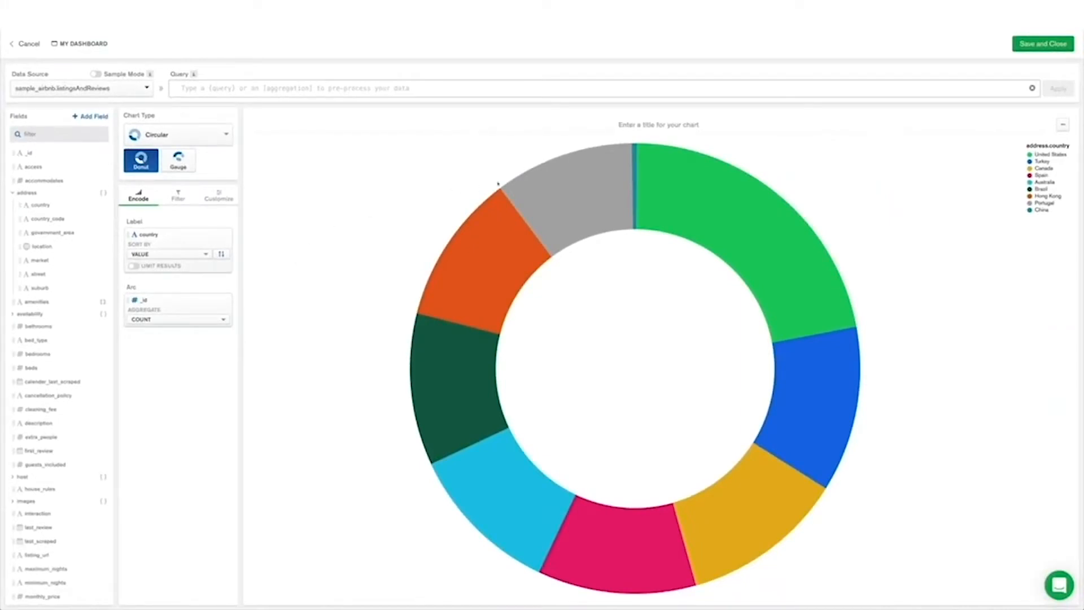
mouse_move(805, 361)
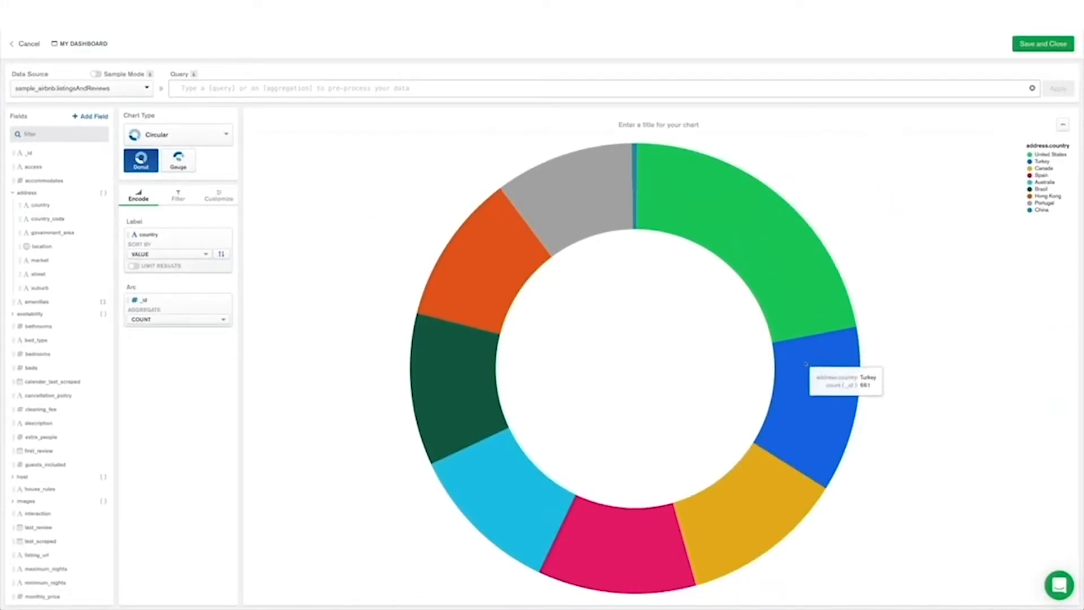
mouse_move(751, 479)
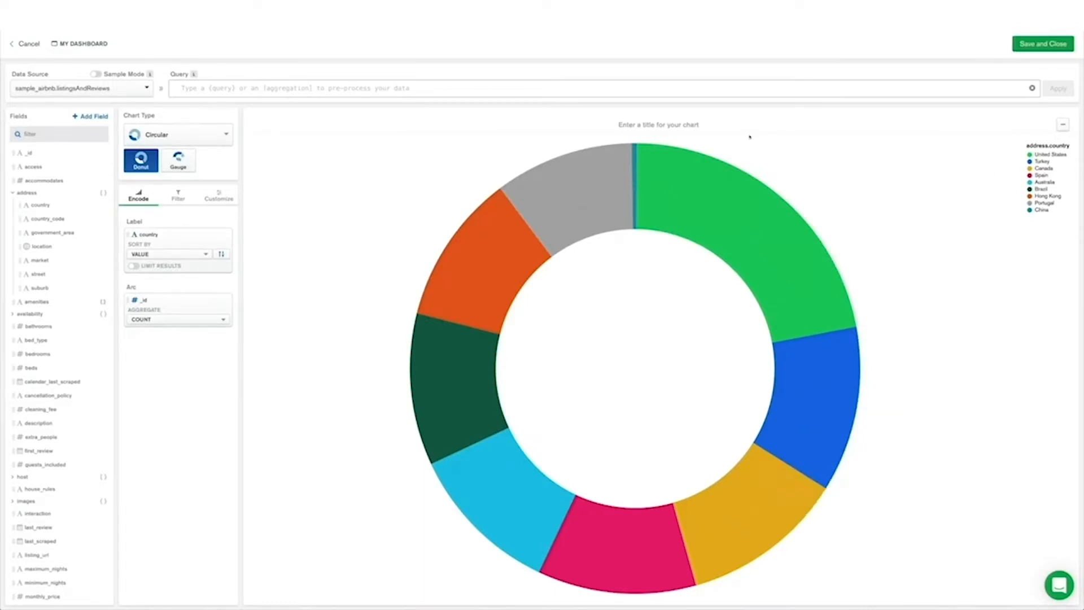
Title the donut chart "Listings per country"
click(715, 125)
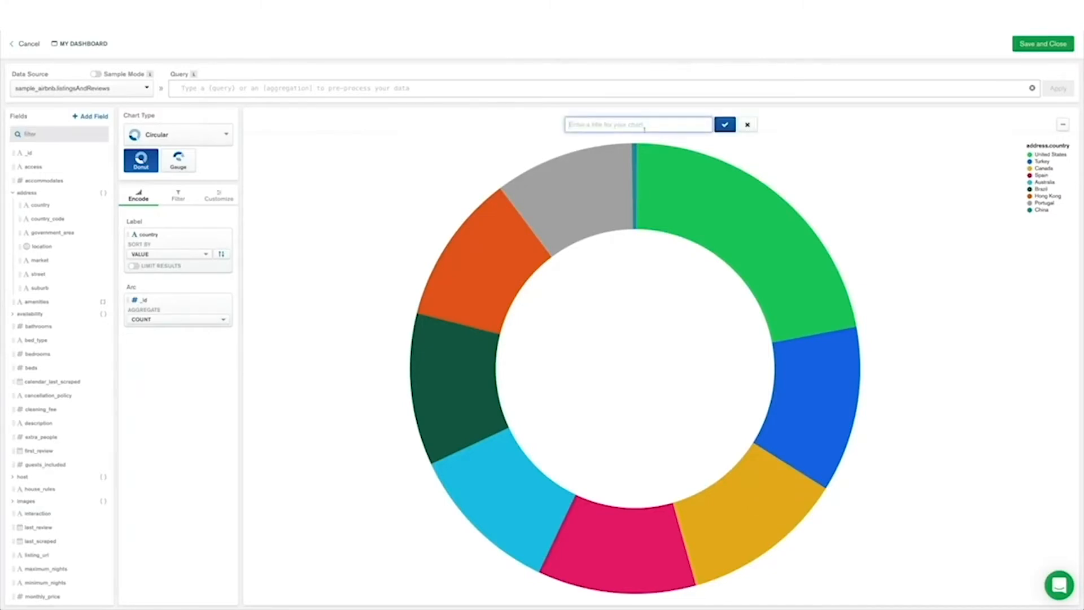
text(Listings per country)
click(725, 126)
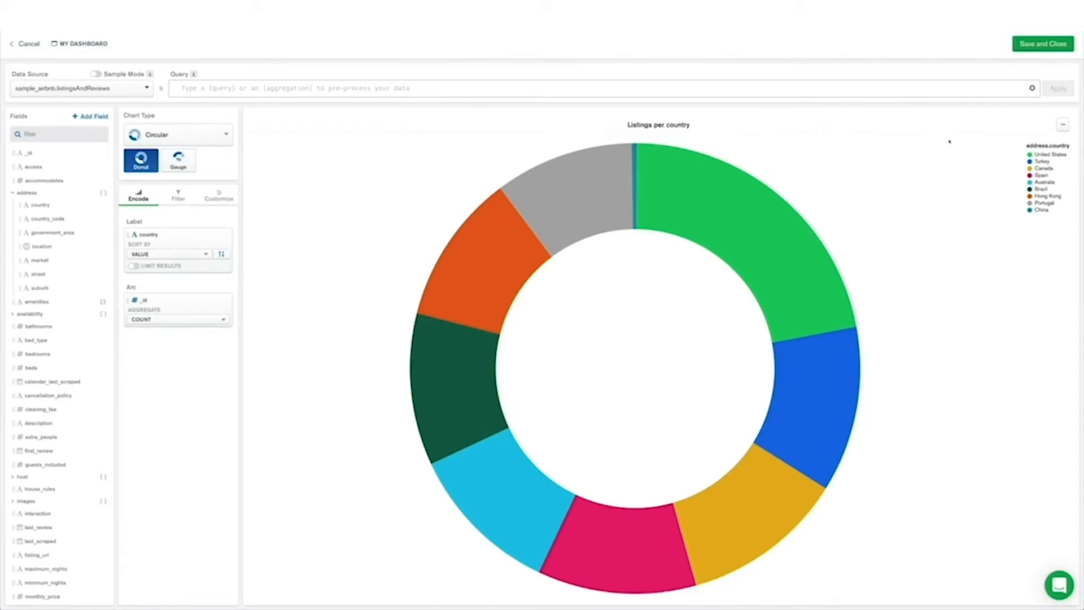
Save the donut chart to the dashboard and enlarge its tile there
click(1043, 43)
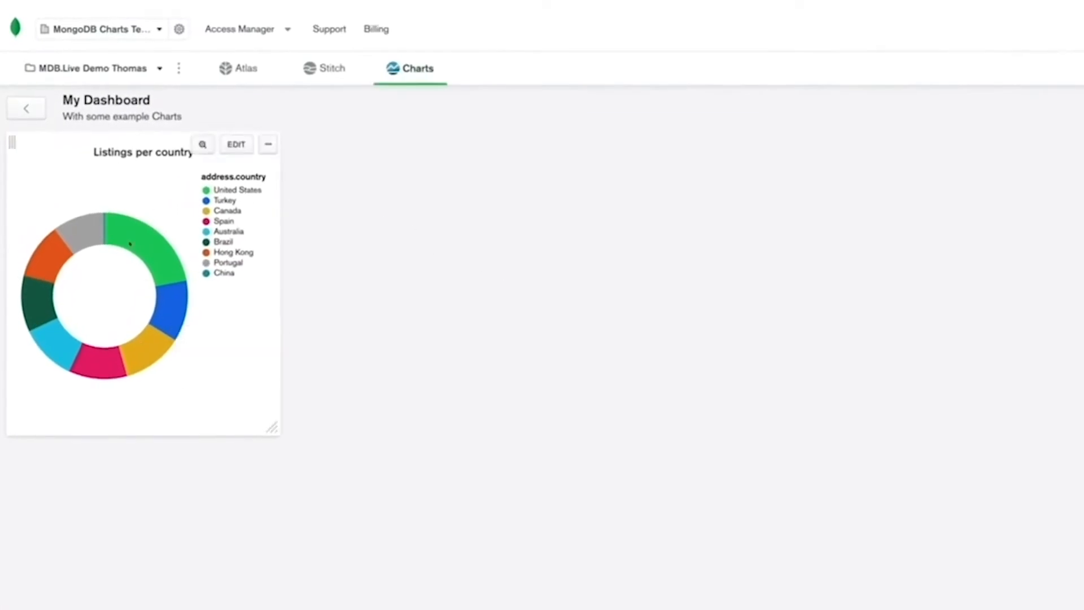
mouse_move(10, 141)
mouse_down()
mouse_move(764, 154)
mouse_move(3, 154)
mouse_up()
drag(274, 427, 495, 577)
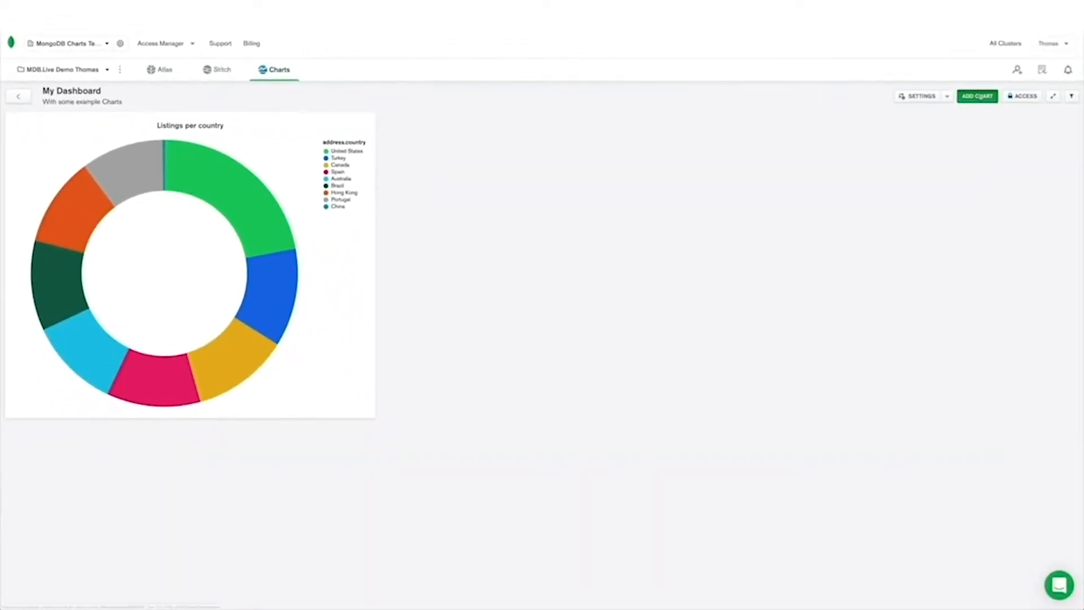
Add a second chart to the dashboard based on sample_airbnb.listingsAndReviews
click(977, 96)
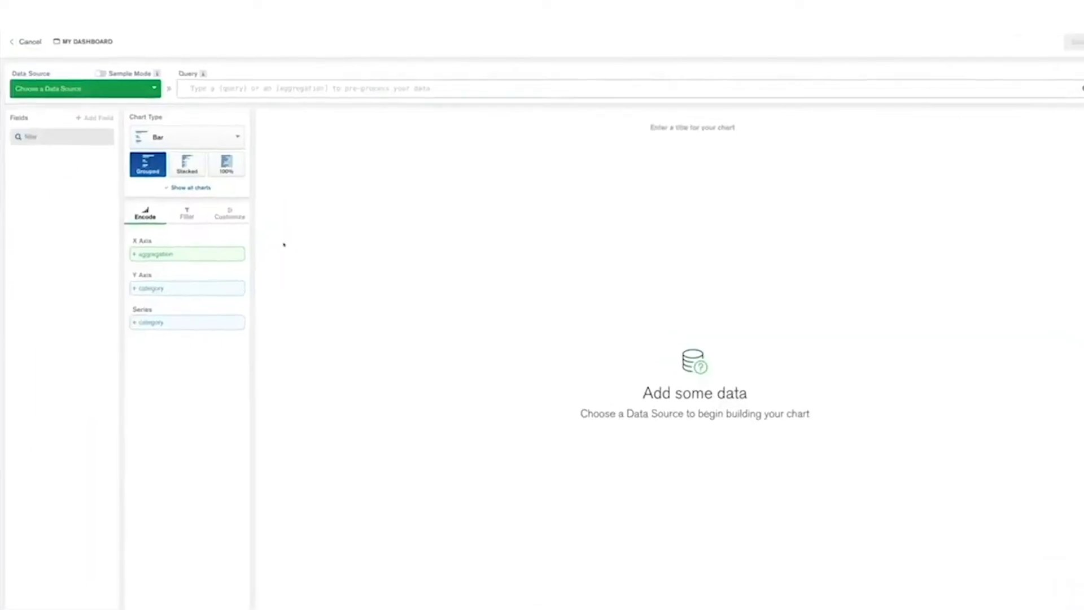
click(69, 100)
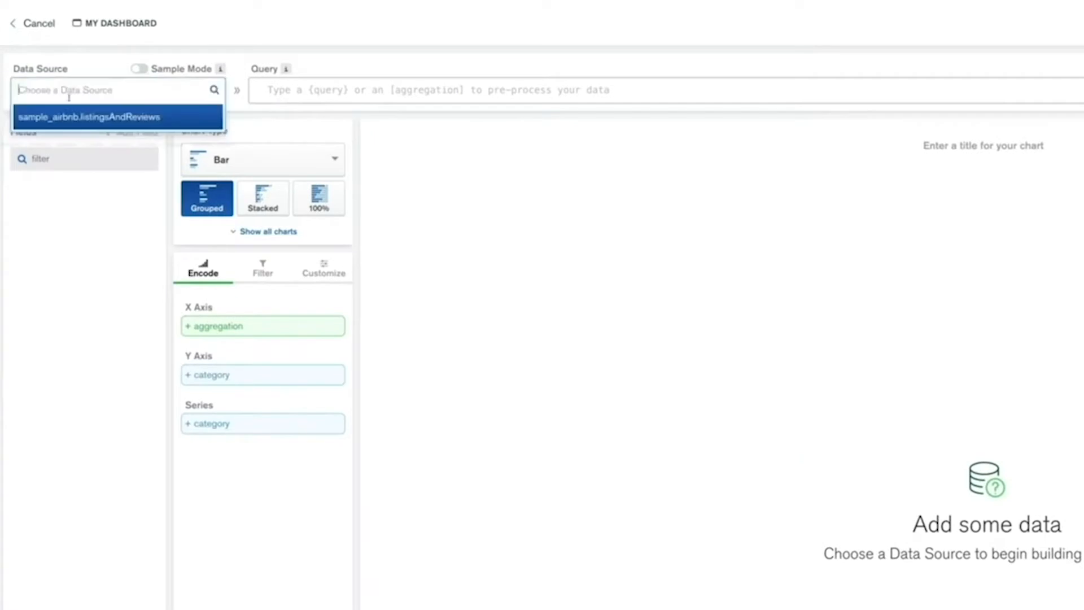
click(67, 117)
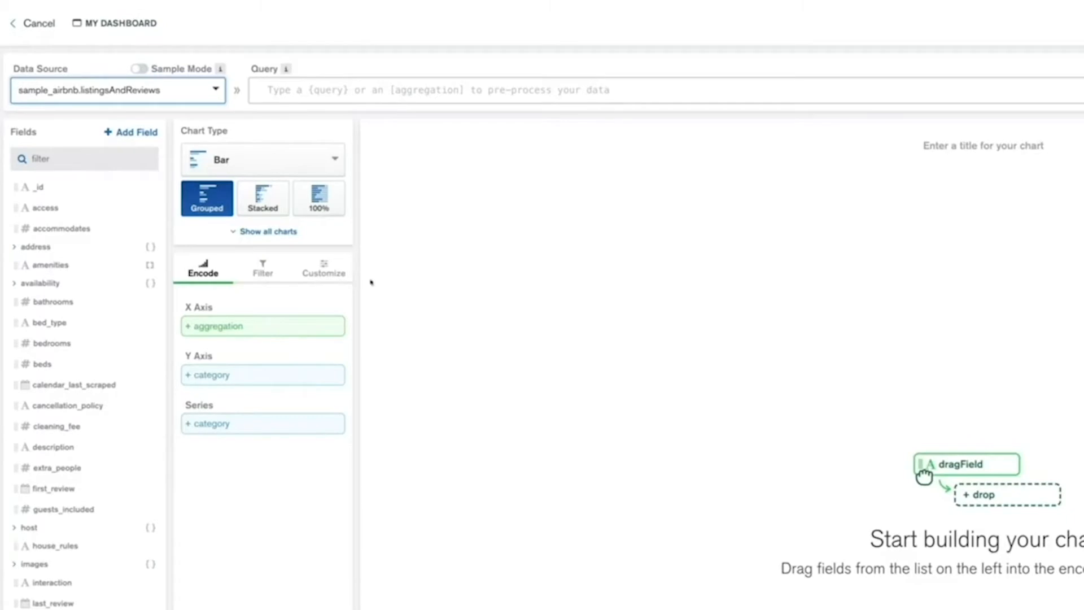
Find the price field and place it on the X axis, aggregated by mean
scroll(111, 394, down, 3)
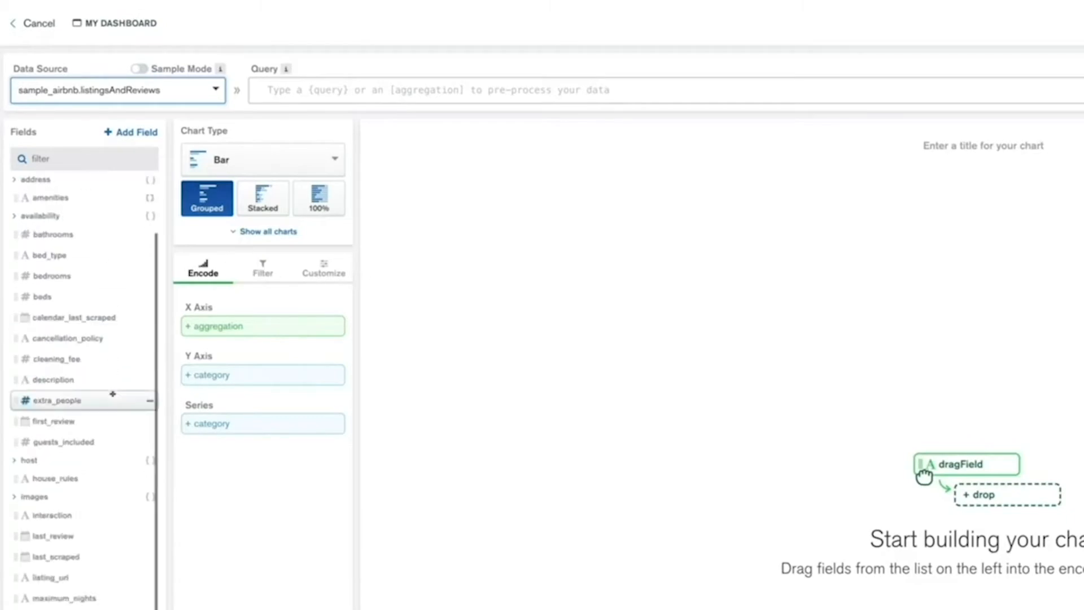
scroll(111, 395, up, 3)
click(72, 161)
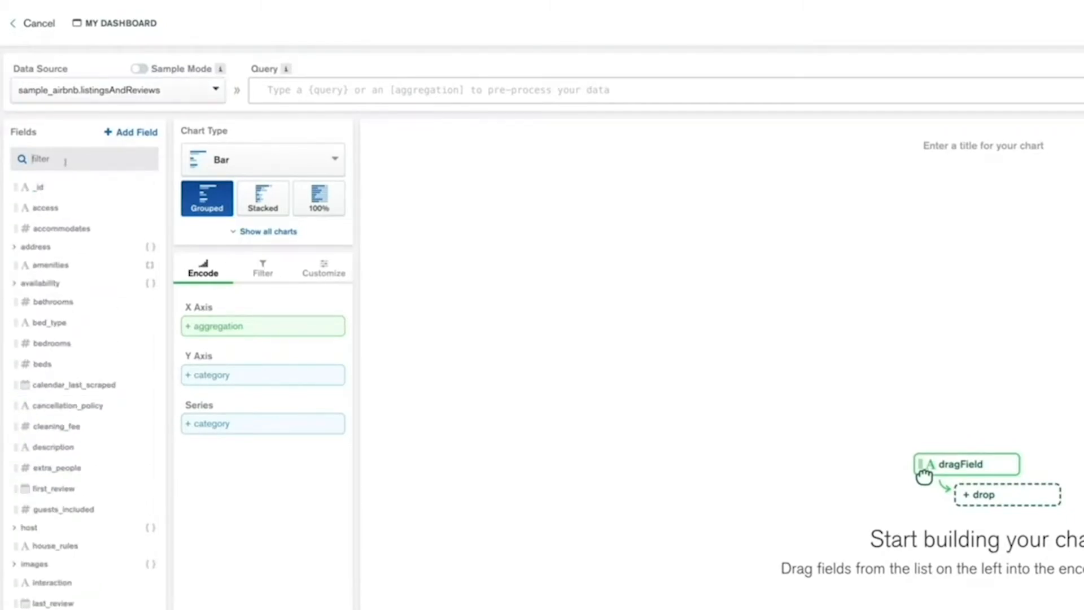
text(peice)
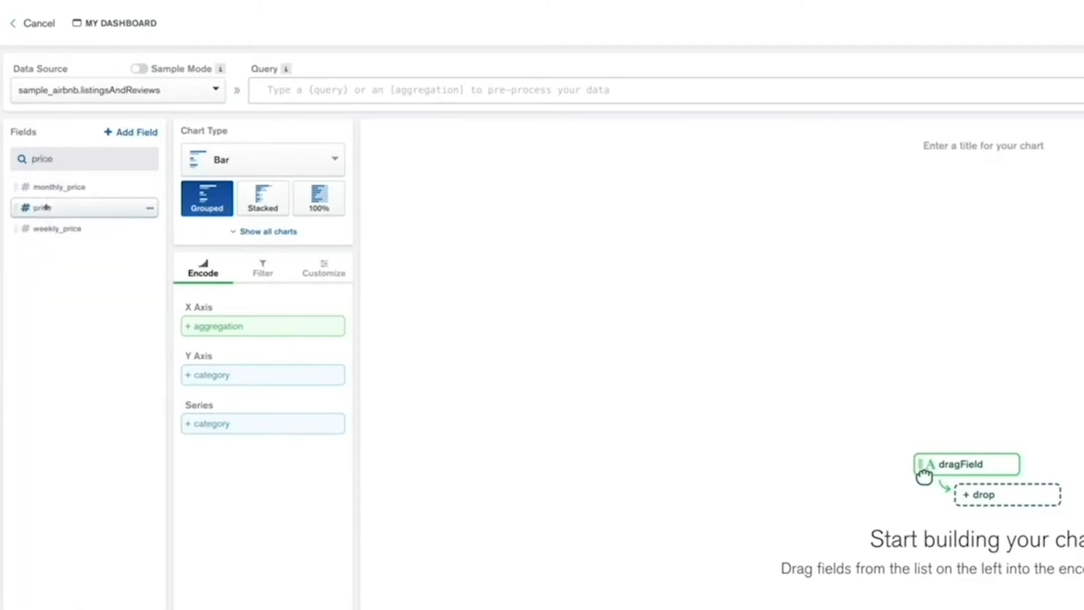
drag(45, 209, 195, 327)
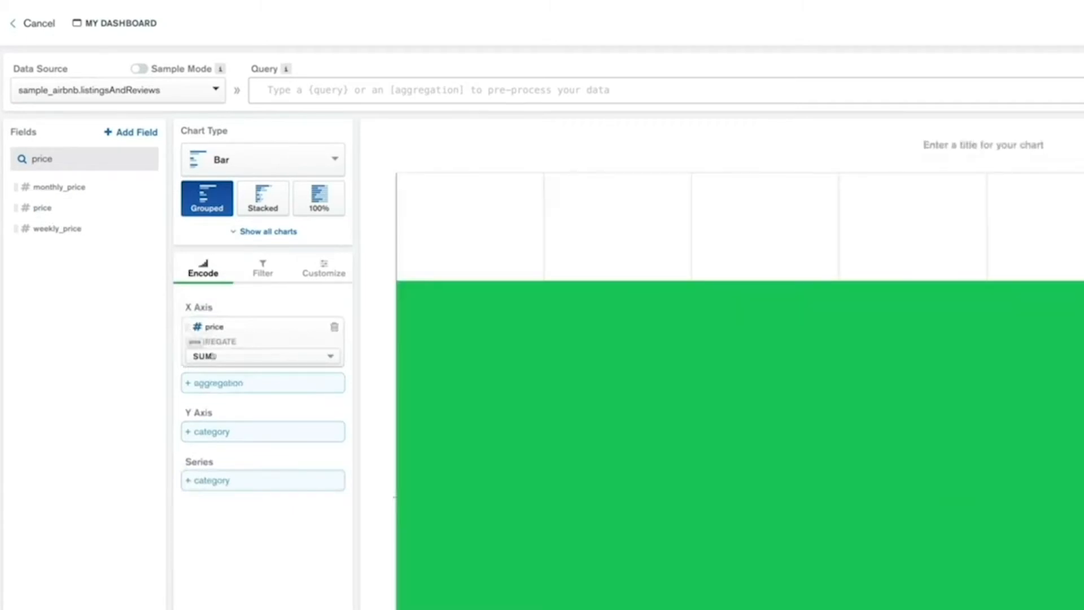
click(213, 356)
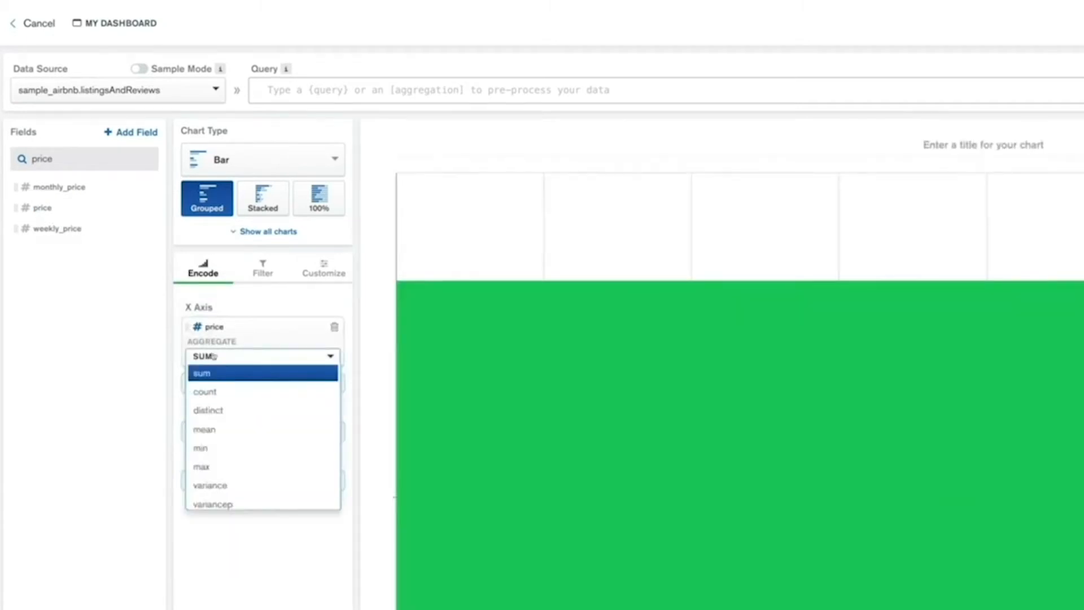
click(212, 430)
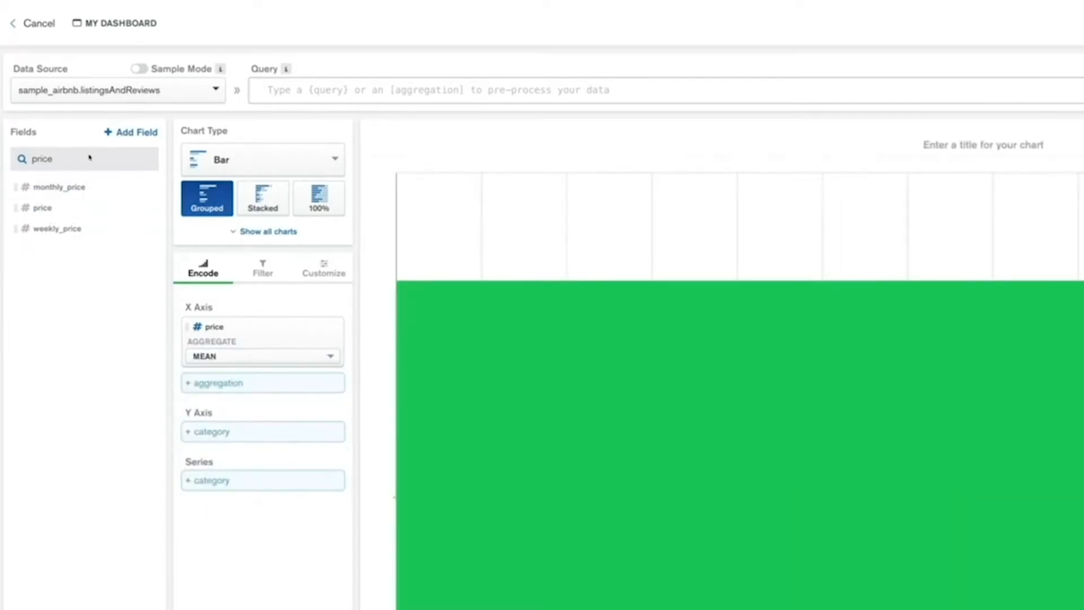
Clear the field filter and place the address suburb field on the Y axis
drag(89, 155, 20, 155)
key(BackSpace)
mouse_move(481, 455)
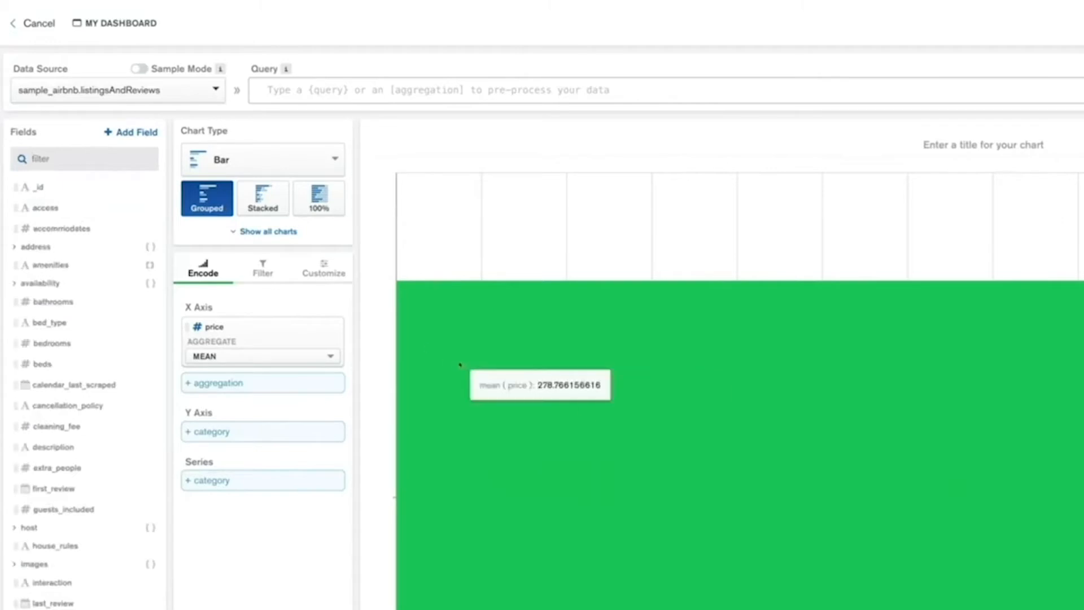
click(28, 247)
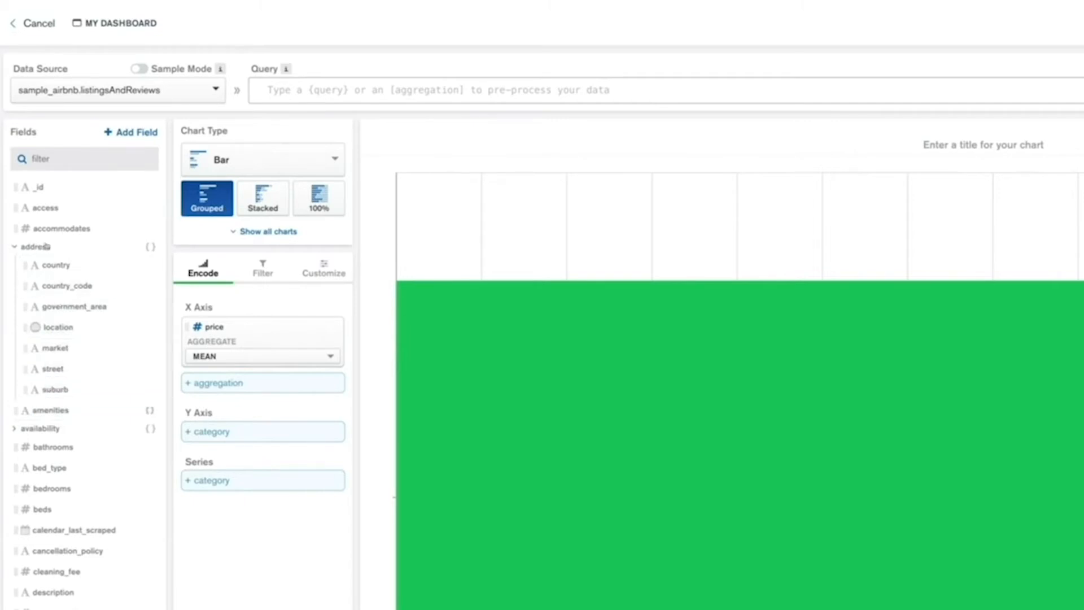
drag(53, 390, 231, 432)
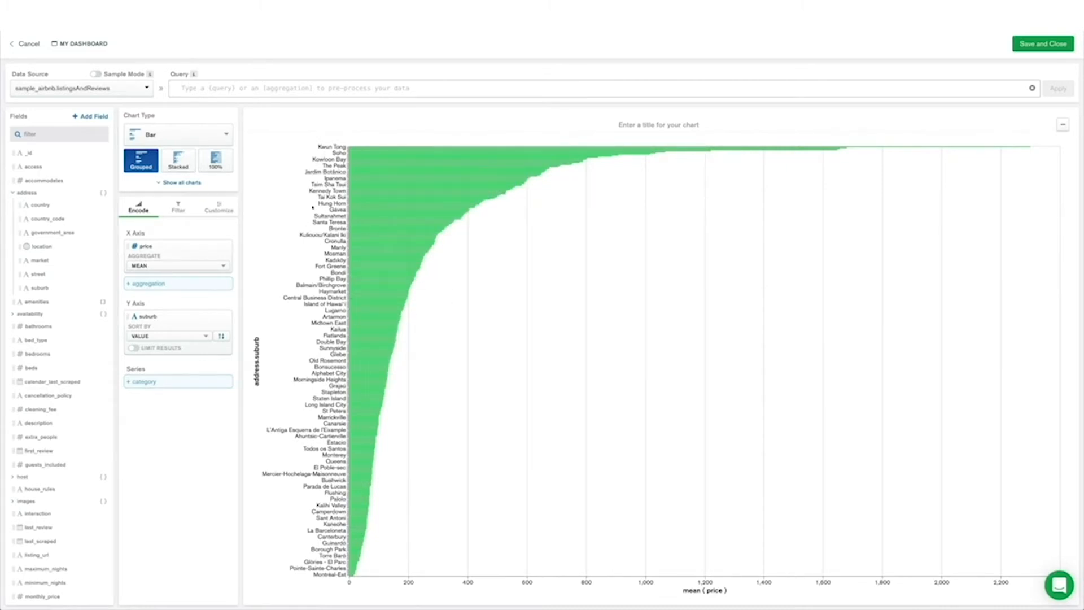
Limit the suburb results on the Y axis to 30
click(135, 348)
click(168, 358)
key(BackSpace)
key(BackSpace)
text(3)
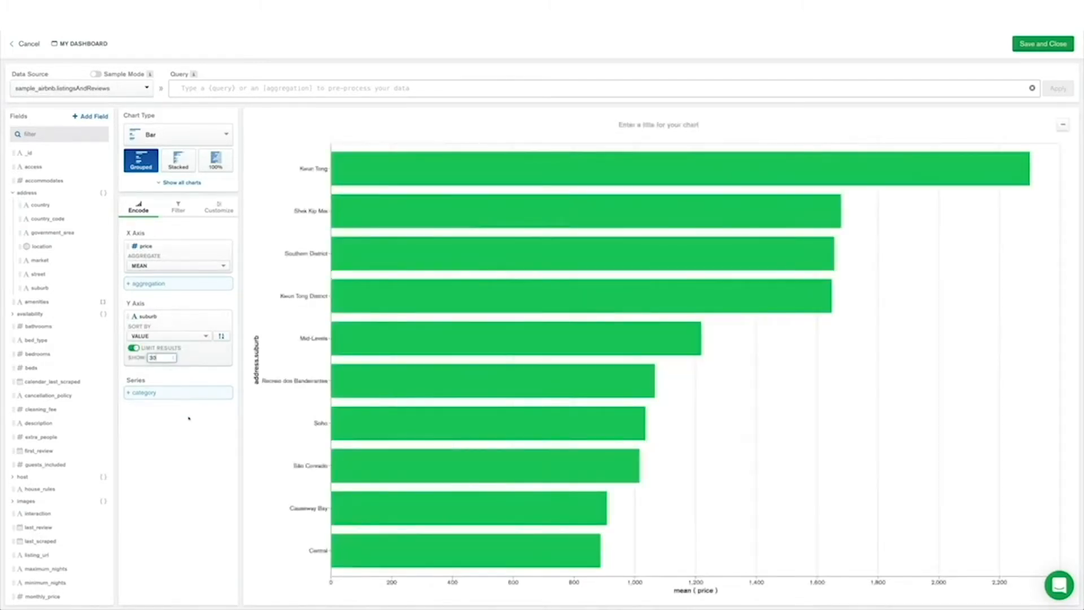
text(0)
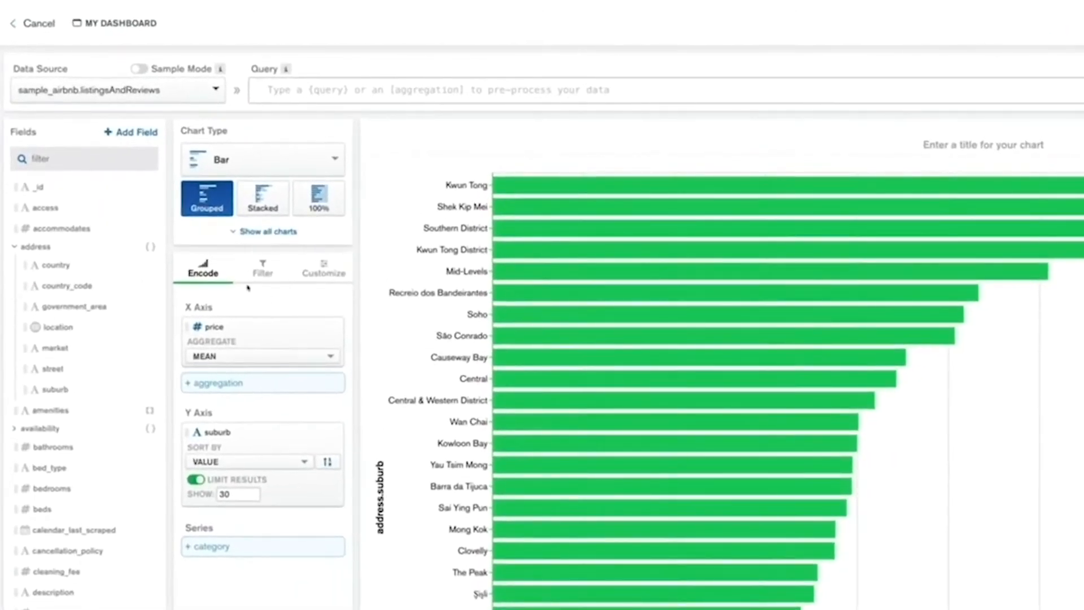
Add a chart filter on address country that includes only Australia
click(263, 273)
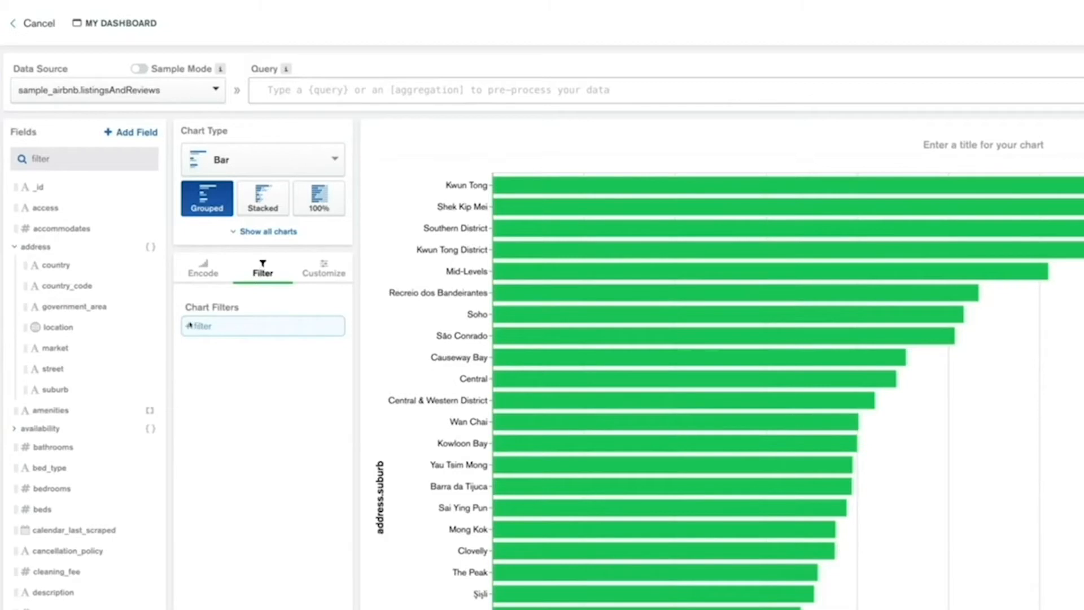
drag(54, 264, 215, 323)
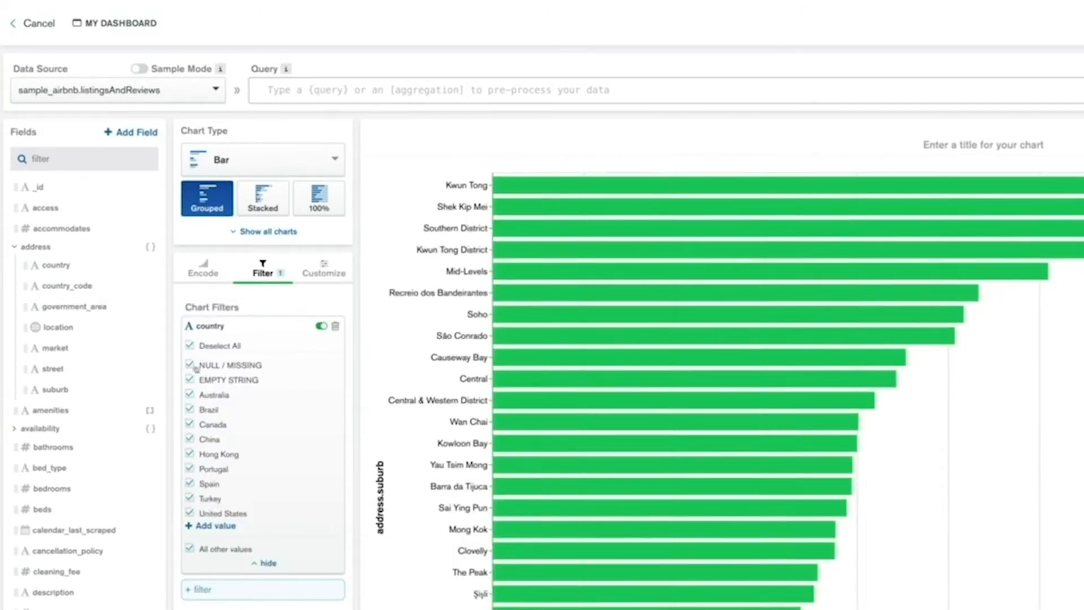
click(190, 346)
click(190, 394)
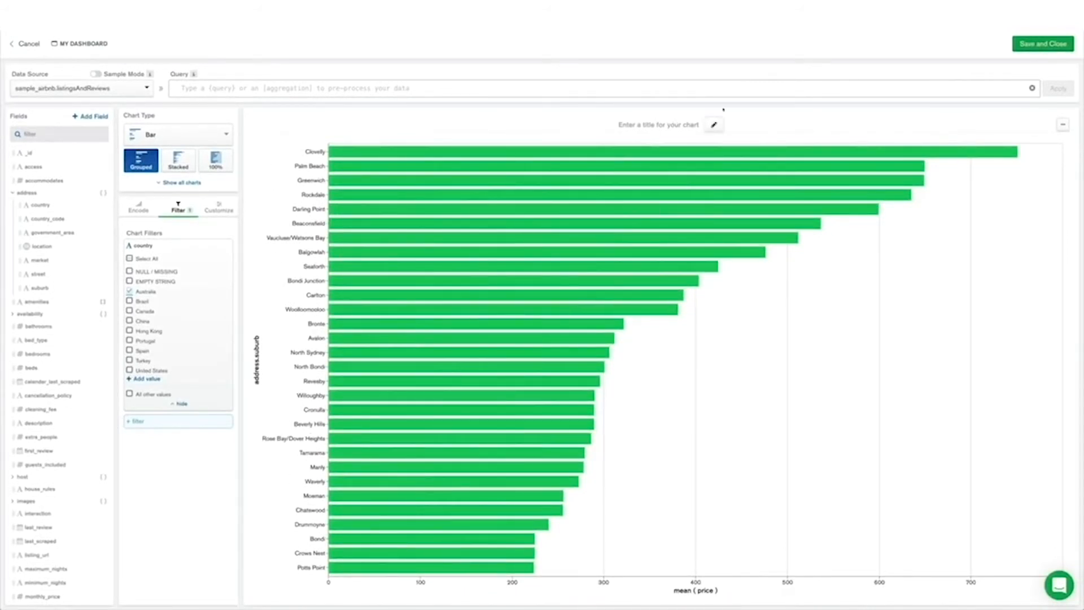
Title the bar chart "Average price by Aussie Suburb"
click(713, 125)
text(Average price v)
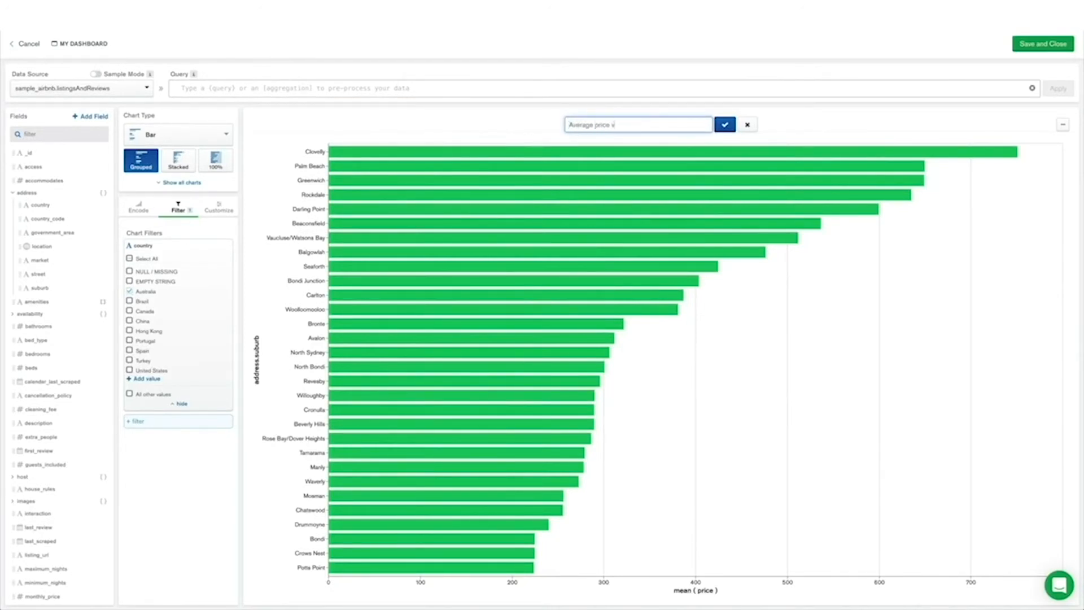
key(BackSpace)
text(by Aussie Suburb)
click(727, 127)
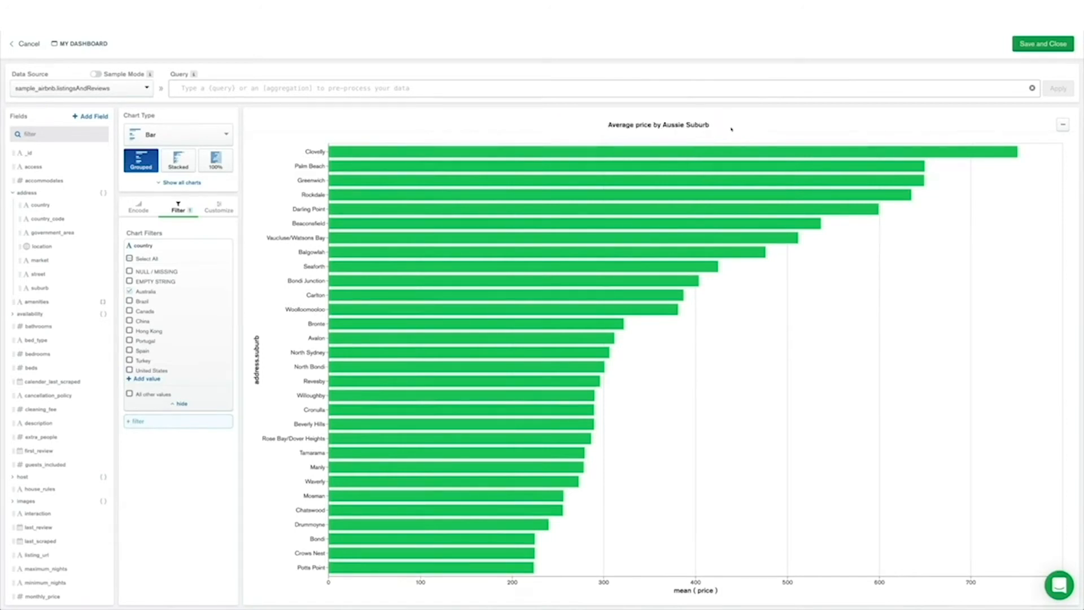
Save the bar chart to the dashboard and enlarge its tile to match the donut chart's height
click(1029, 49)
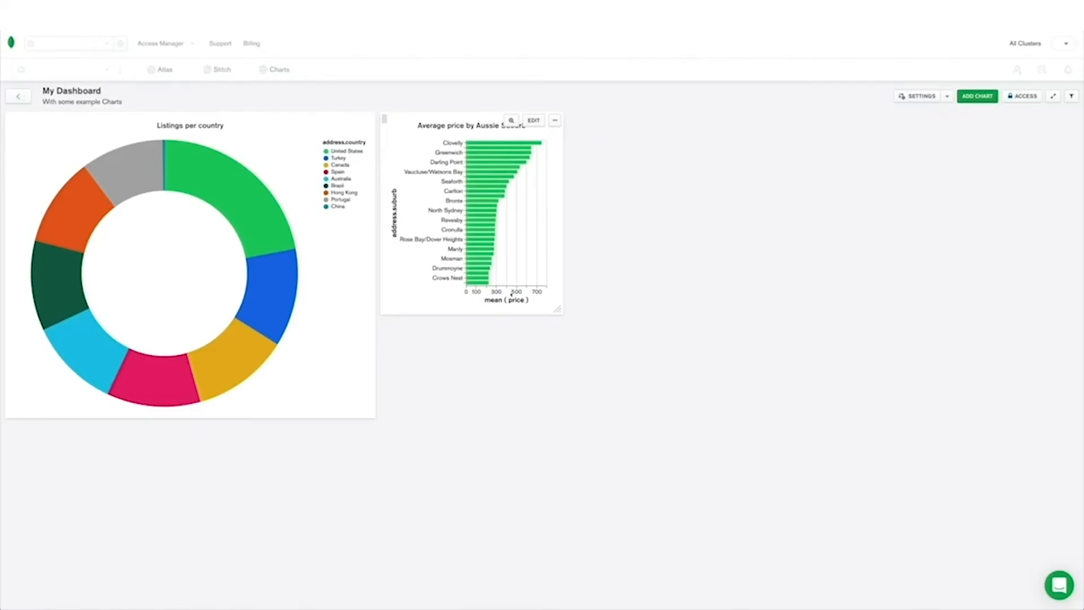
drag(565, 313, 703, 405)
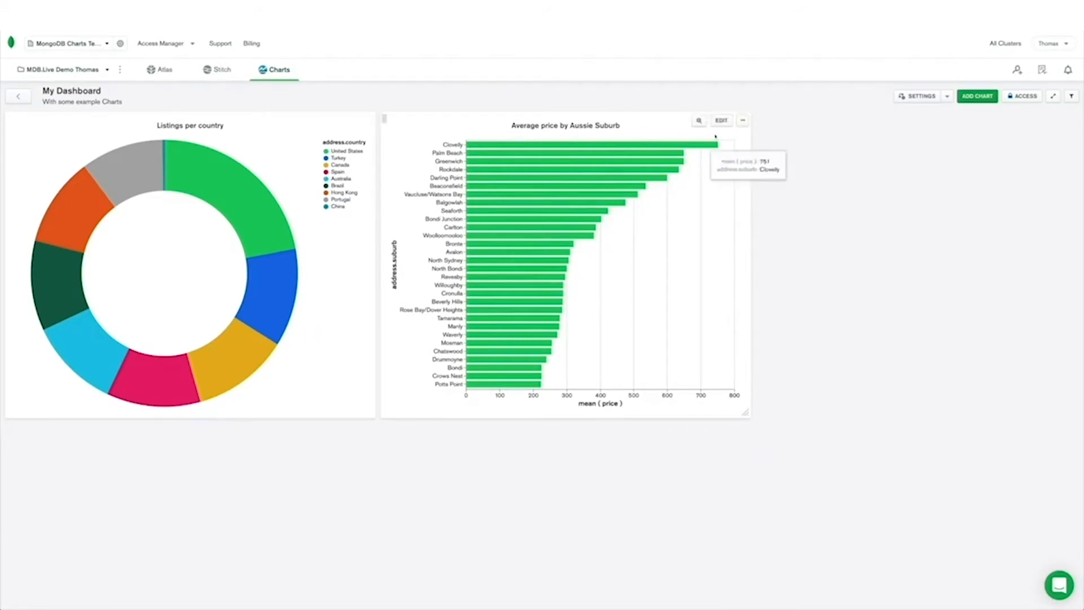
Duplicate the Aussie suburb price chart, open the copy for editing and review its country filter
click(743, 121)
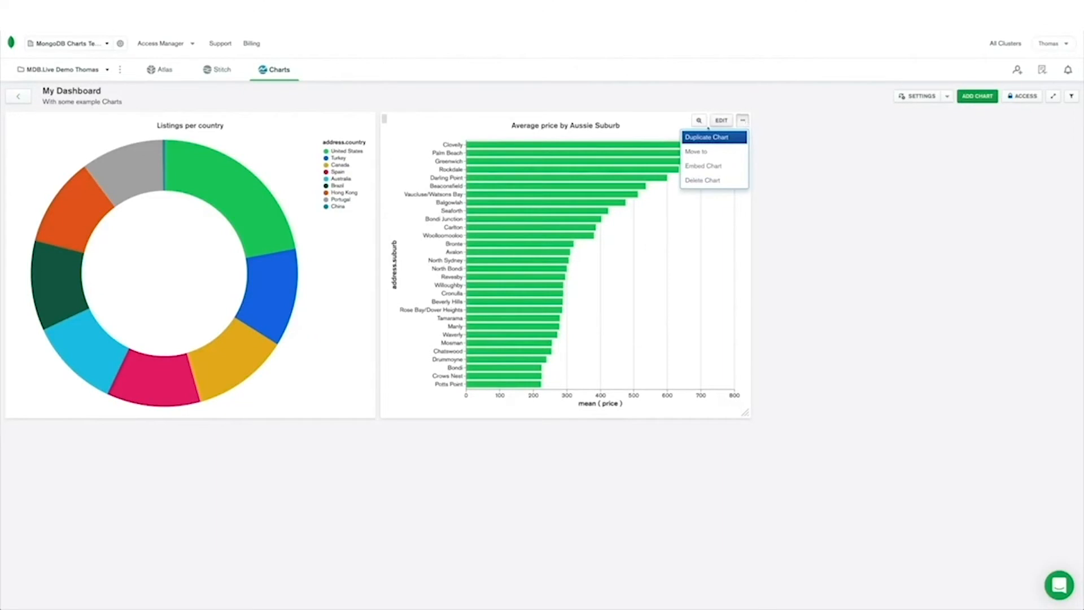
click(705, 137)
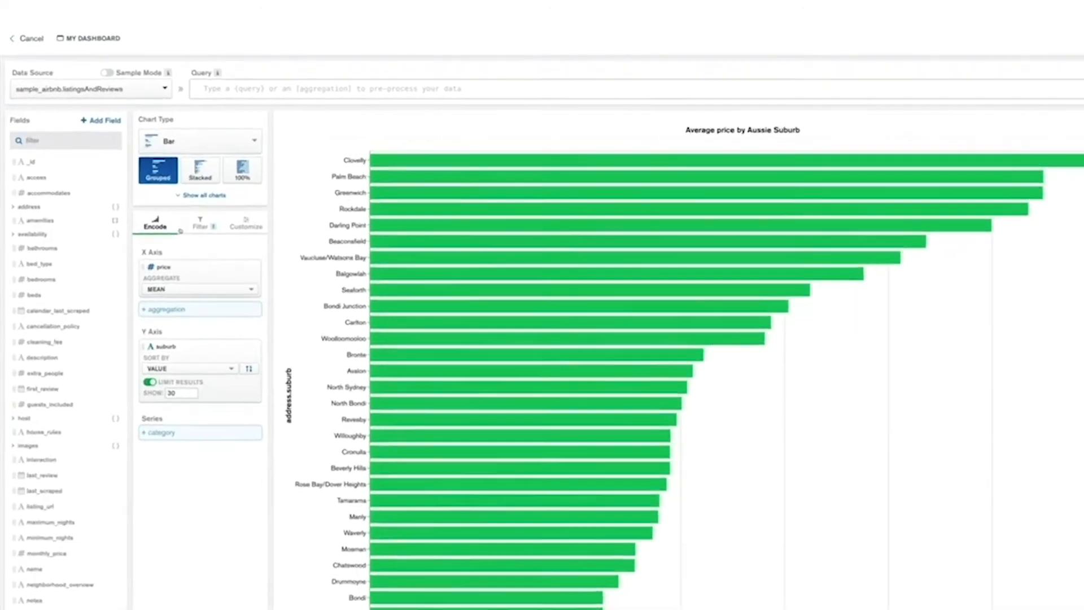
click(179, 208)
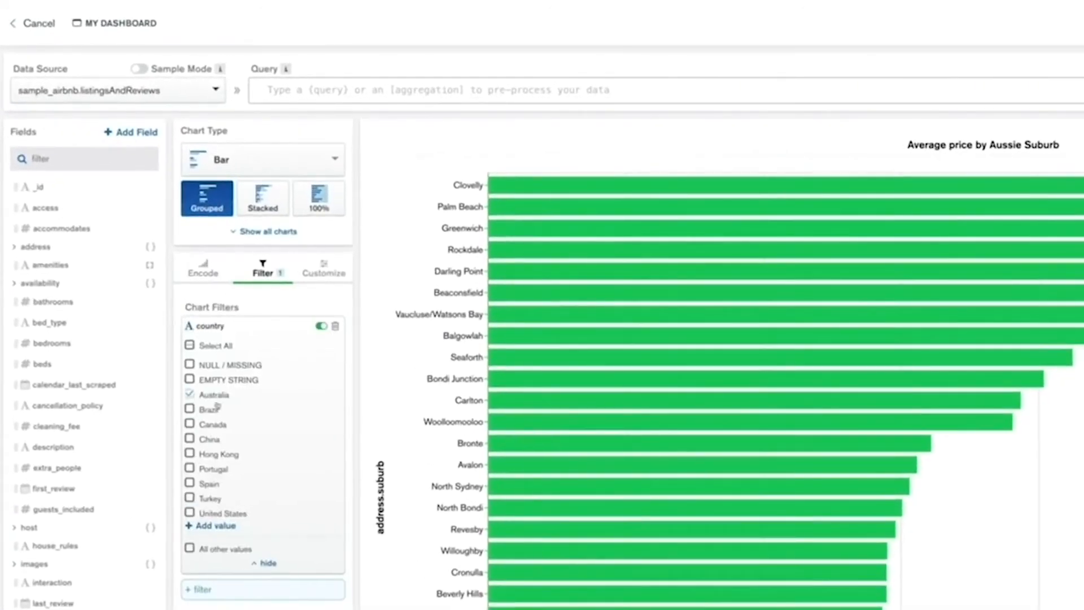
click(208, 274)
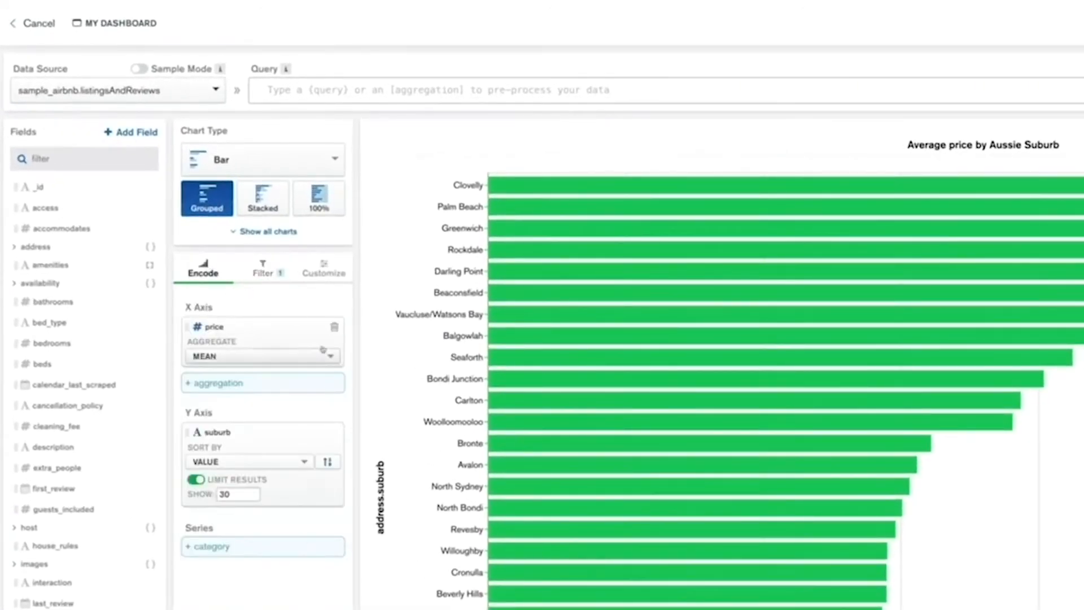
Remove the price and suburb encodings from the copied chart and change its type to Line
click(333, 328)
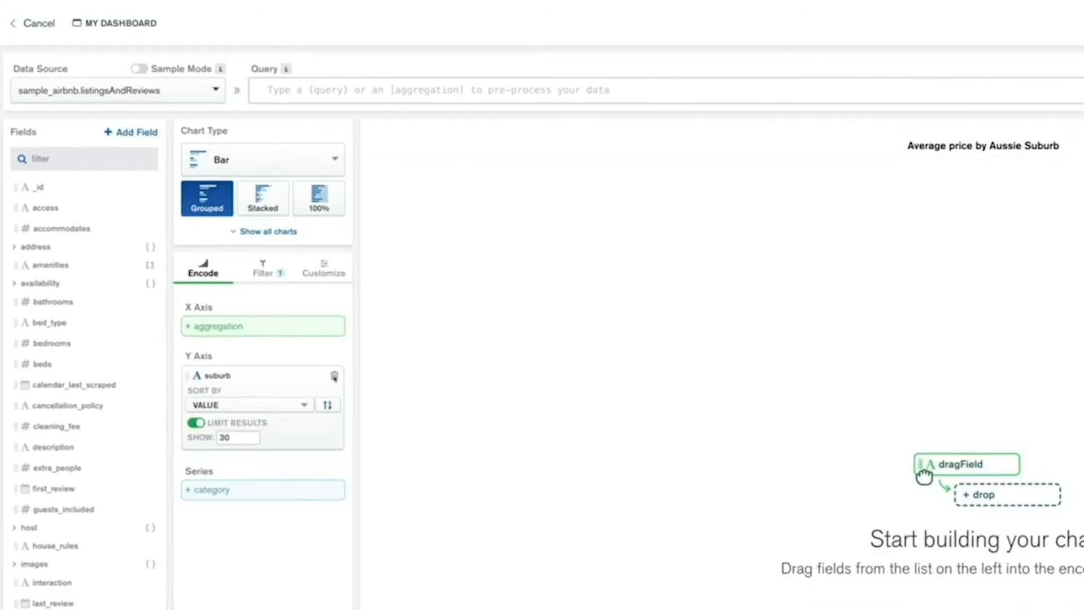
click(334, 375)
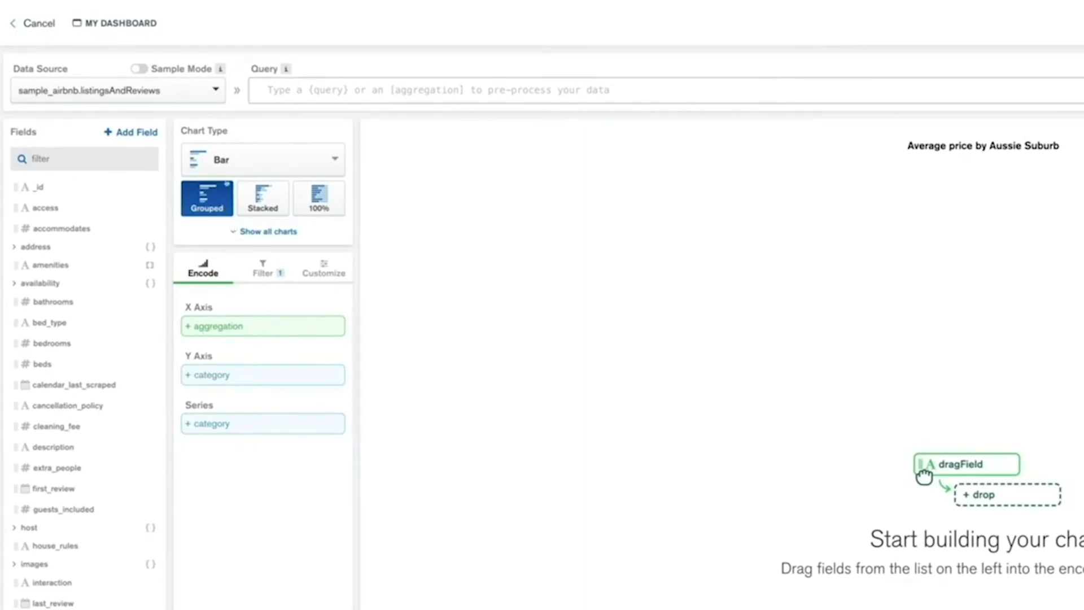
click(222, 161)
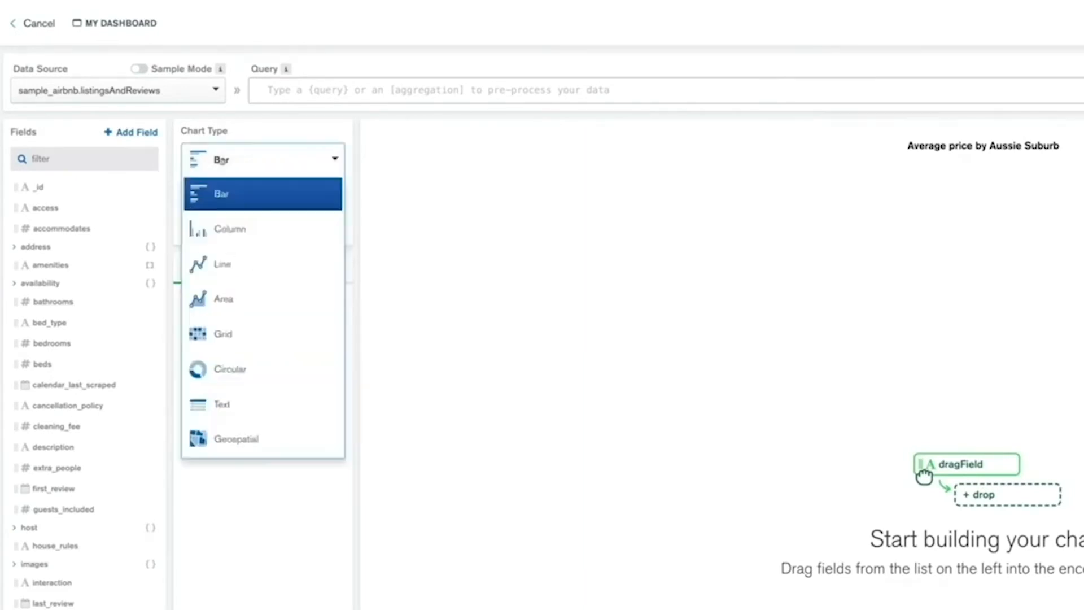
click(220, 268)
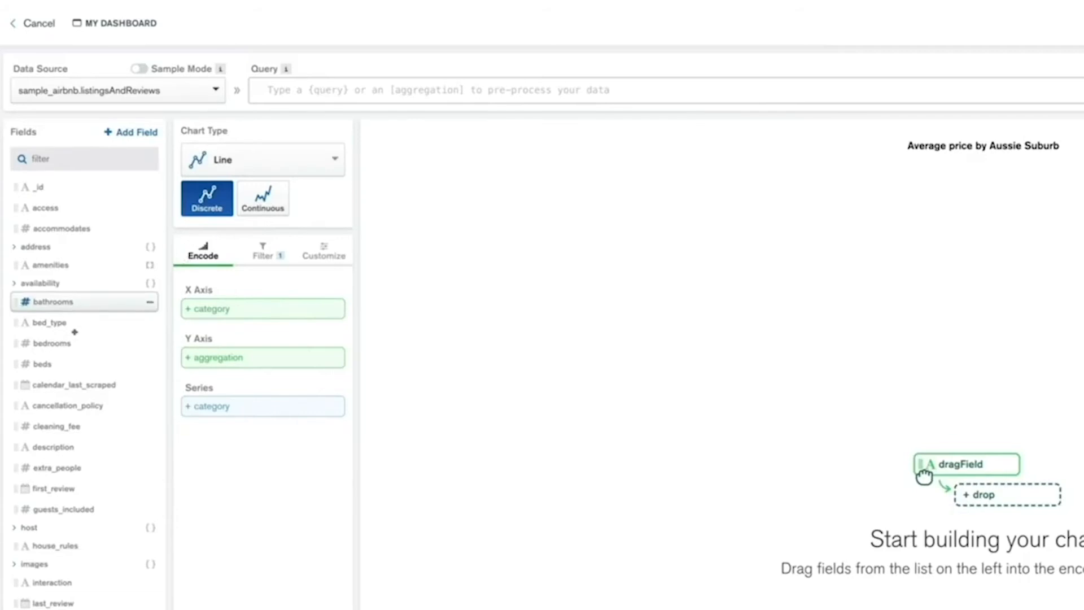
Assign the date field from the reviews array to the line chart's X axis
scroll(102, 423, down, 4)
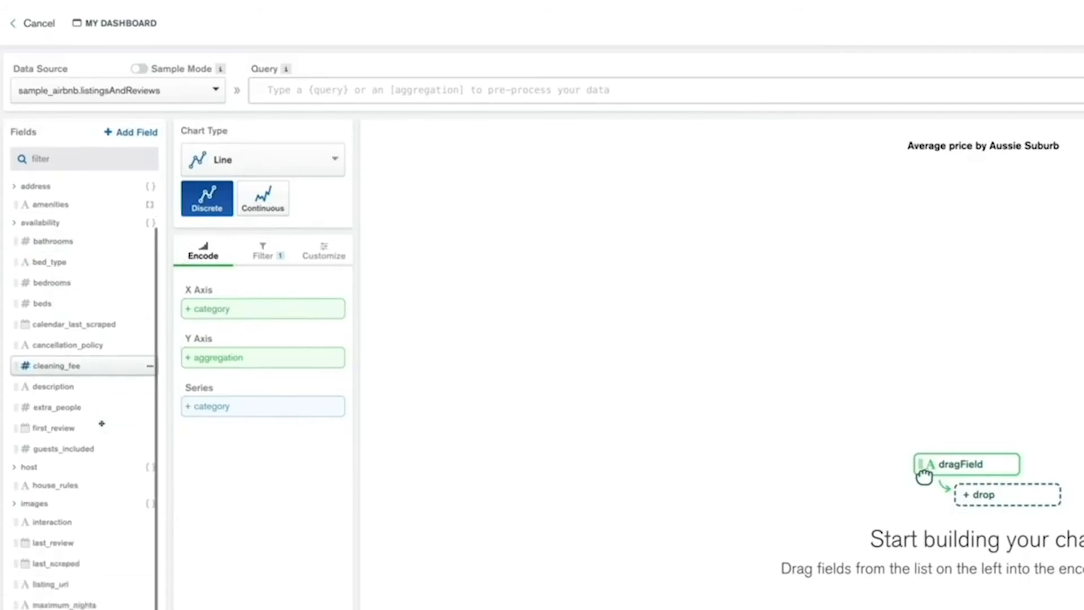
scroll(84, 395, down, 1)
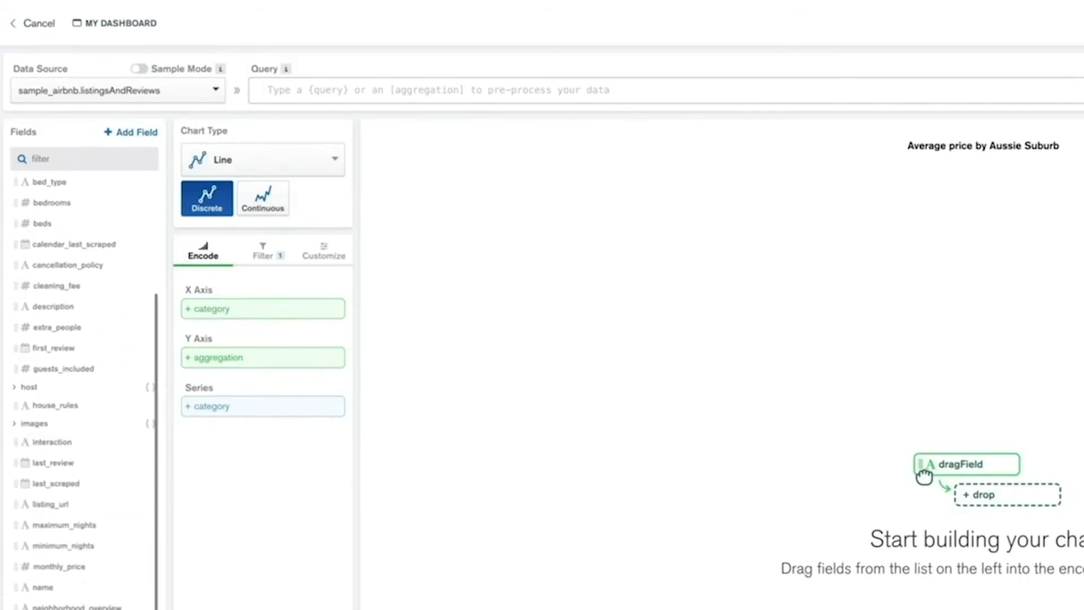
scroll(85, 423, down, 4)
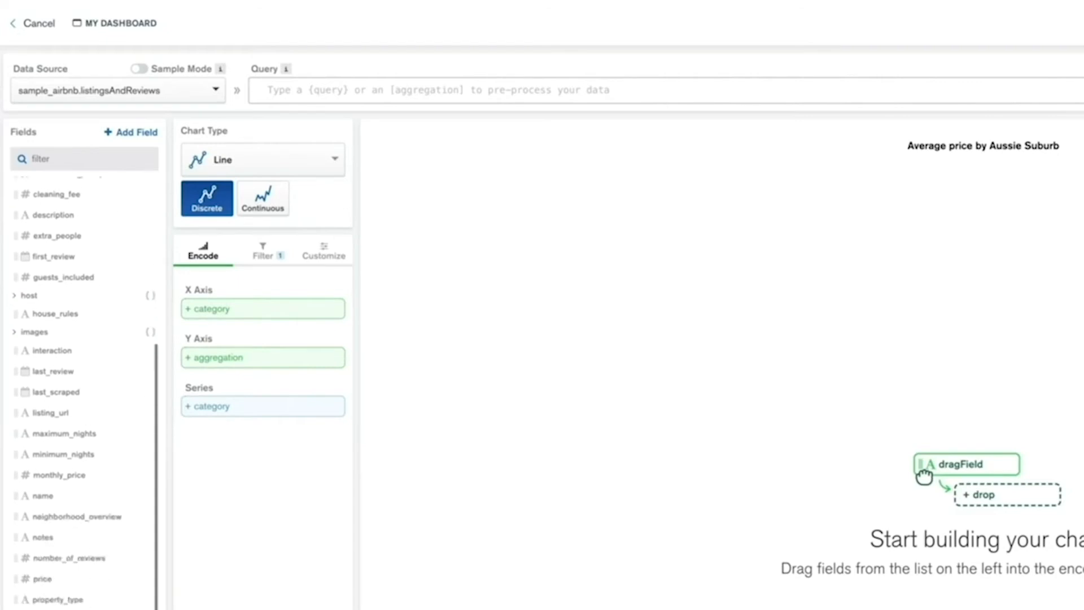
click(116, 604)
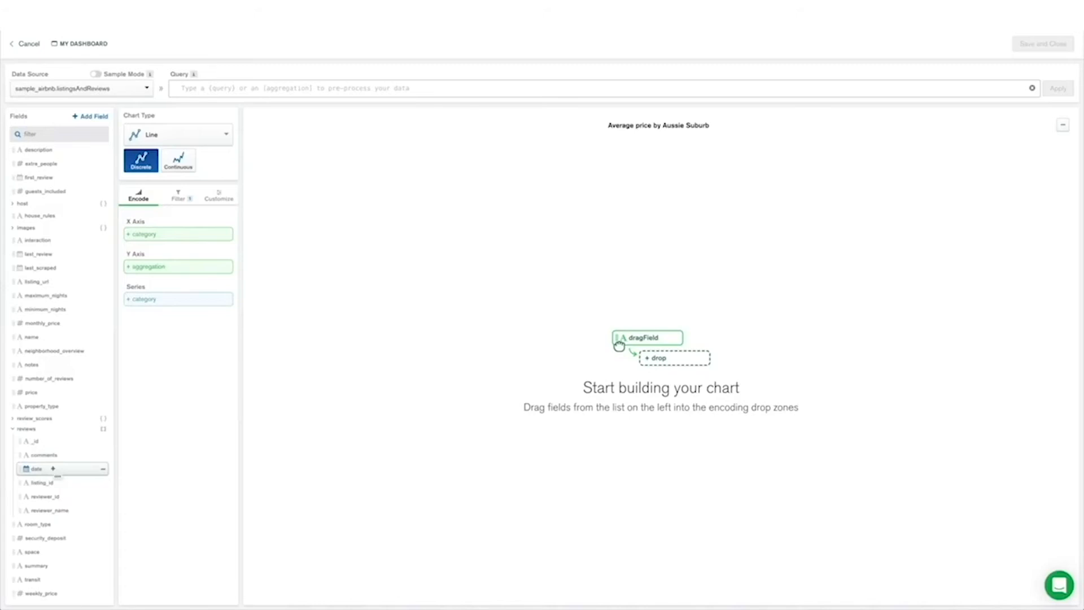
drag(53, 470, 177, 231)
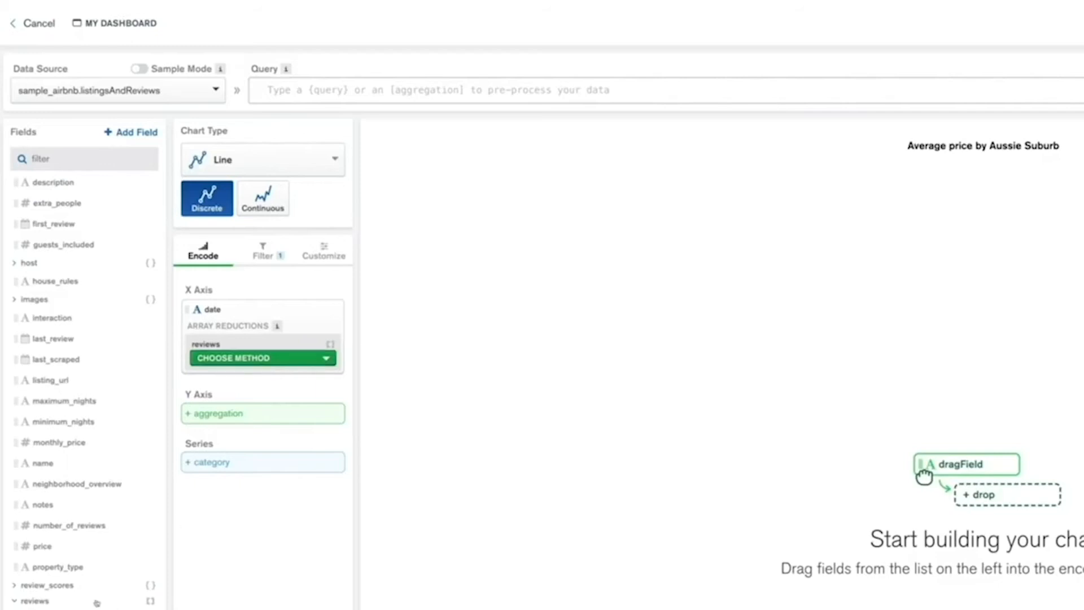
Reduce the reviews array on the X axis with Unwind array and bin the dates by Month
click(290, 360)
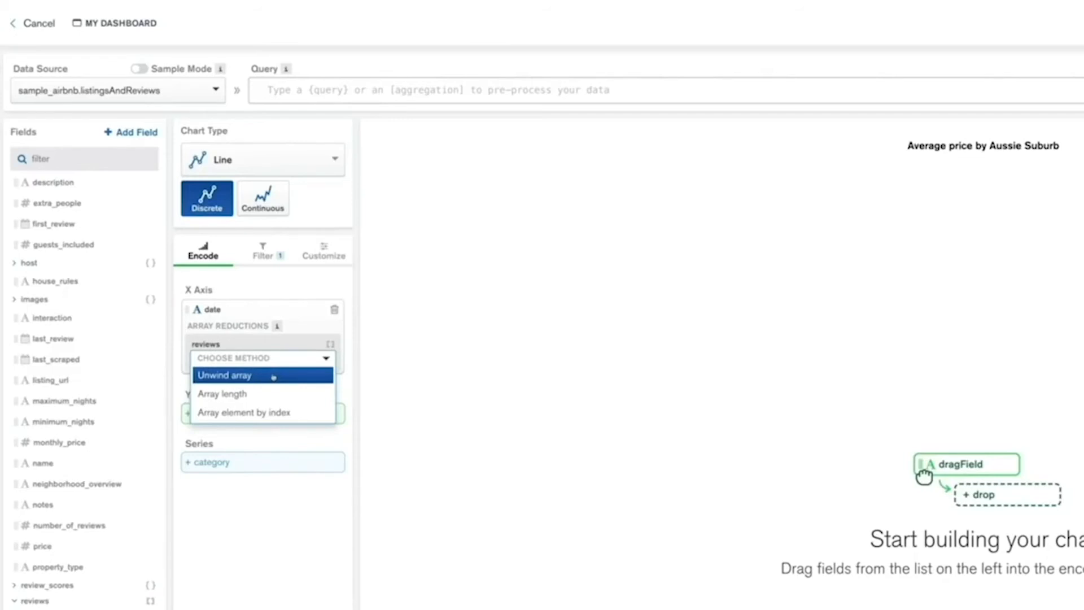
click(273, 376)
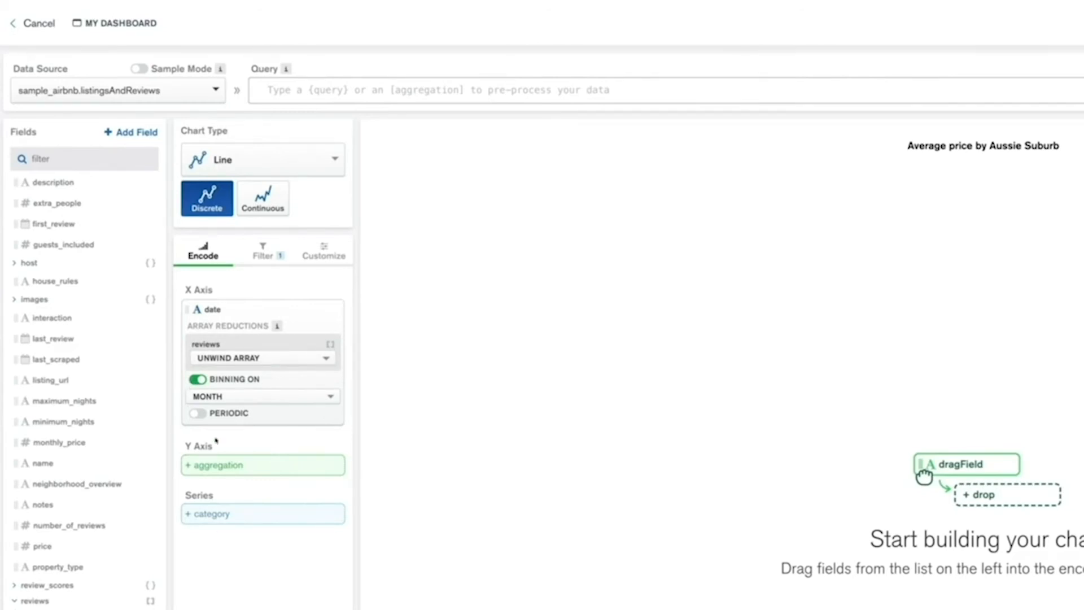
click(304, 395)
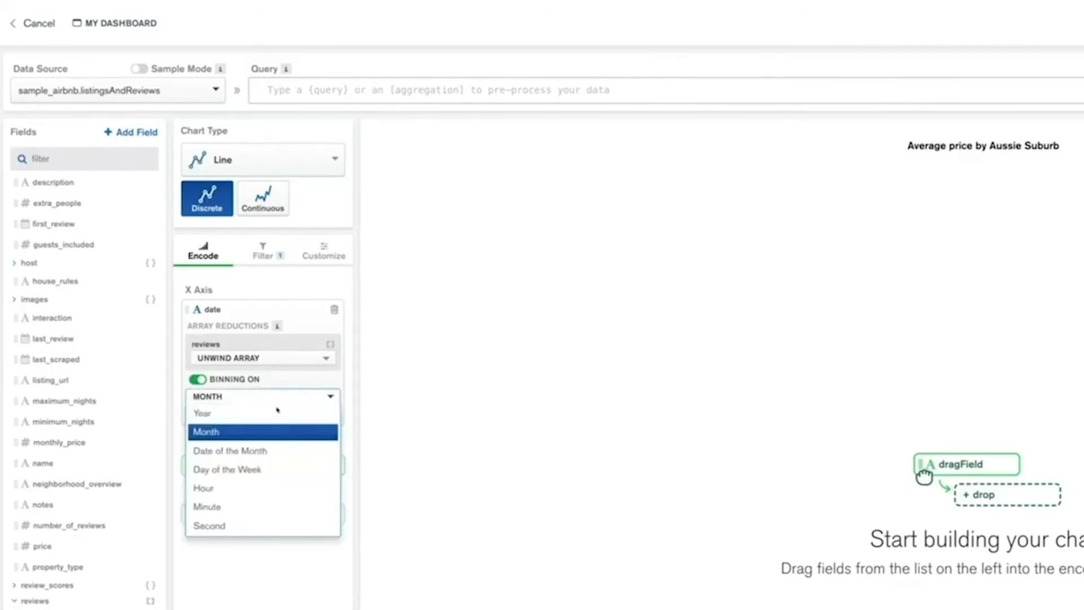
click(230, 432)
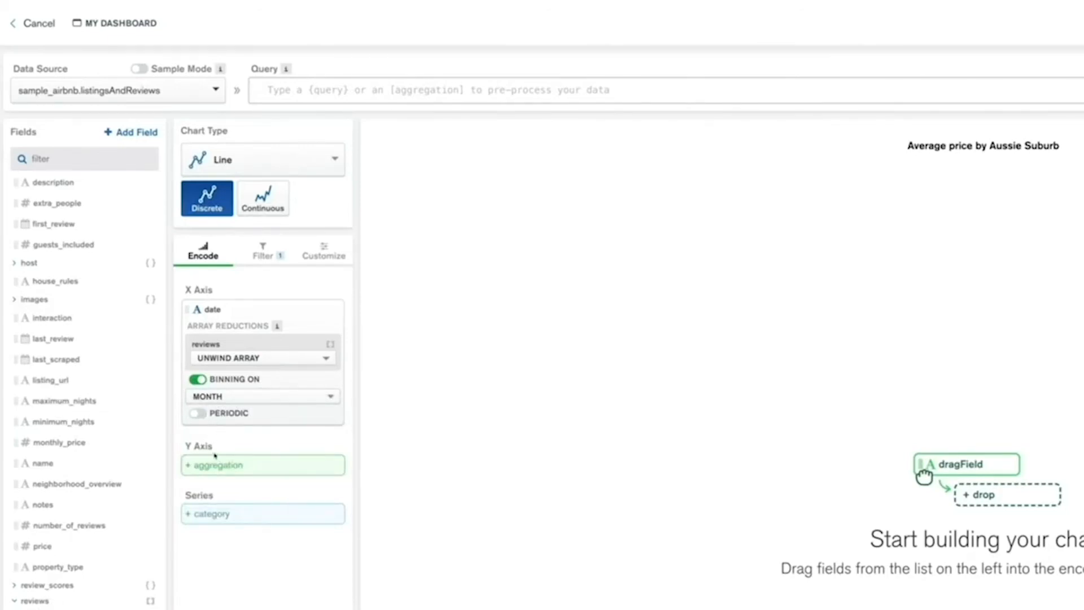
Assign the _id field to the Y axis as a count and make the X axis month binning periodic
scroll(56, 296, up, 3)
scroll(56, 296, up, 3)
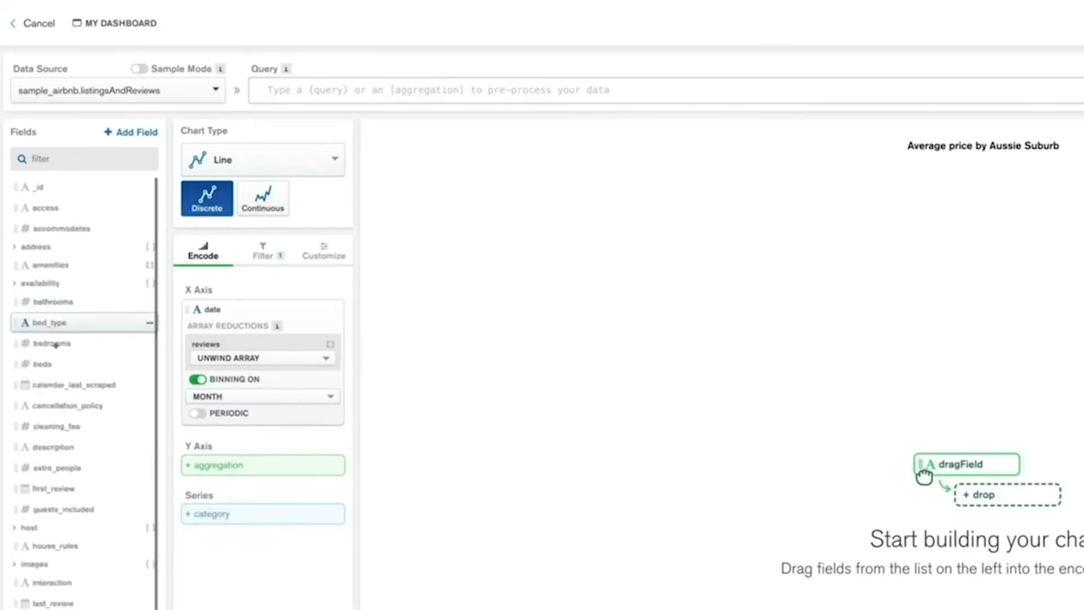
drag(38, 187, 195, 465)
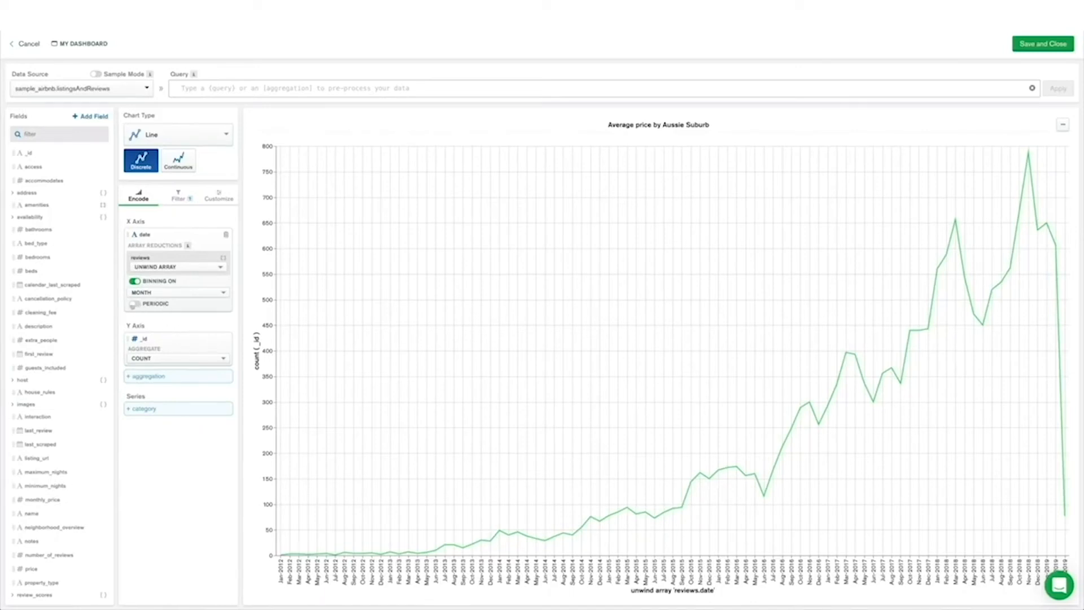
click(135, 303)
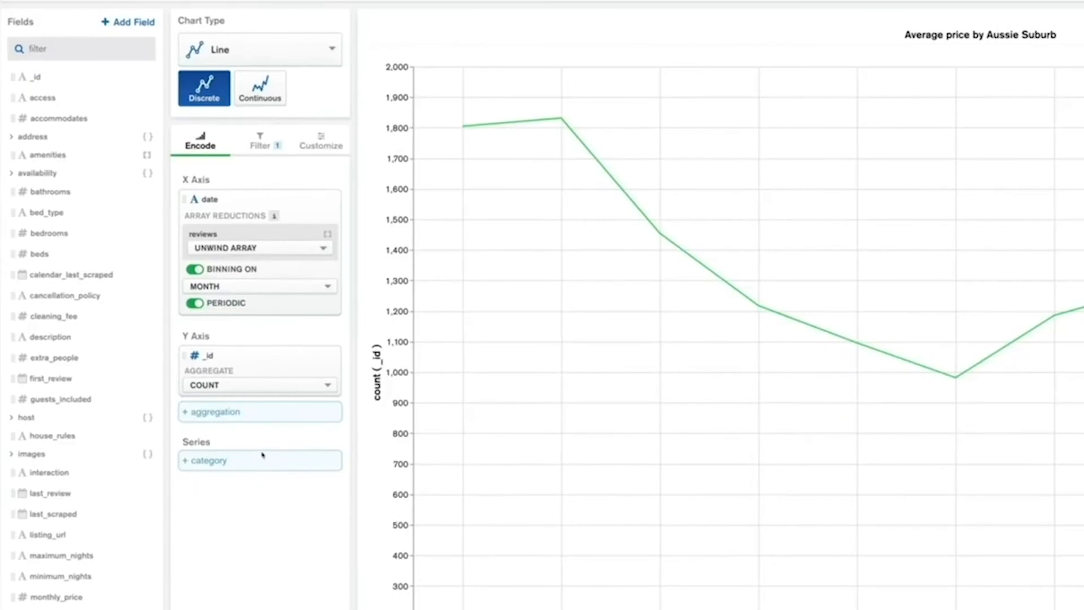
Split the line by the address country field as series and add Spain to the chart's country filter
click(44, 136)
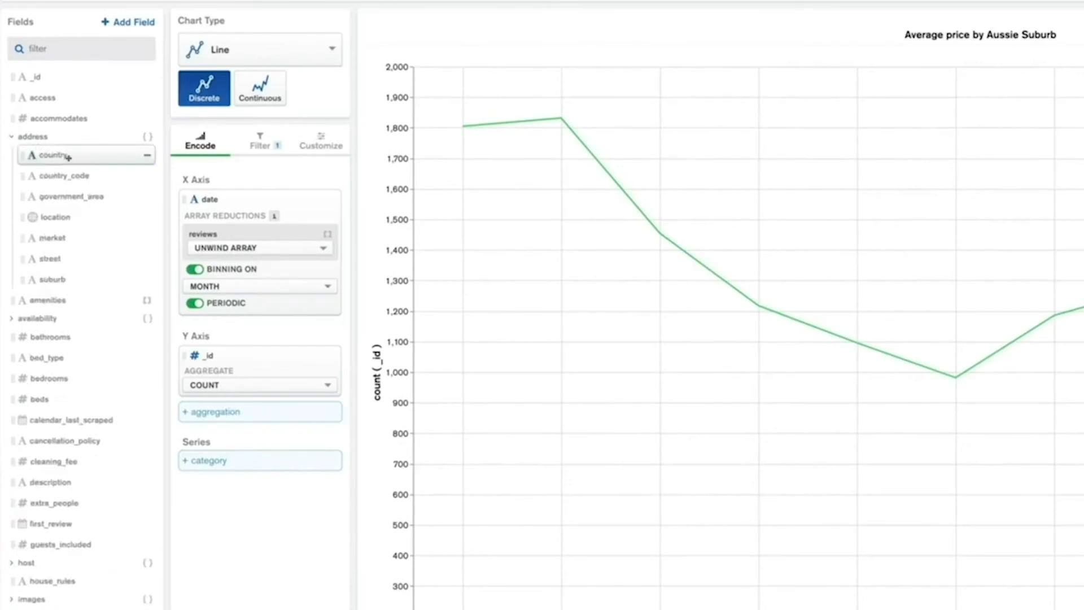
drag(71, 153, 219, 461)
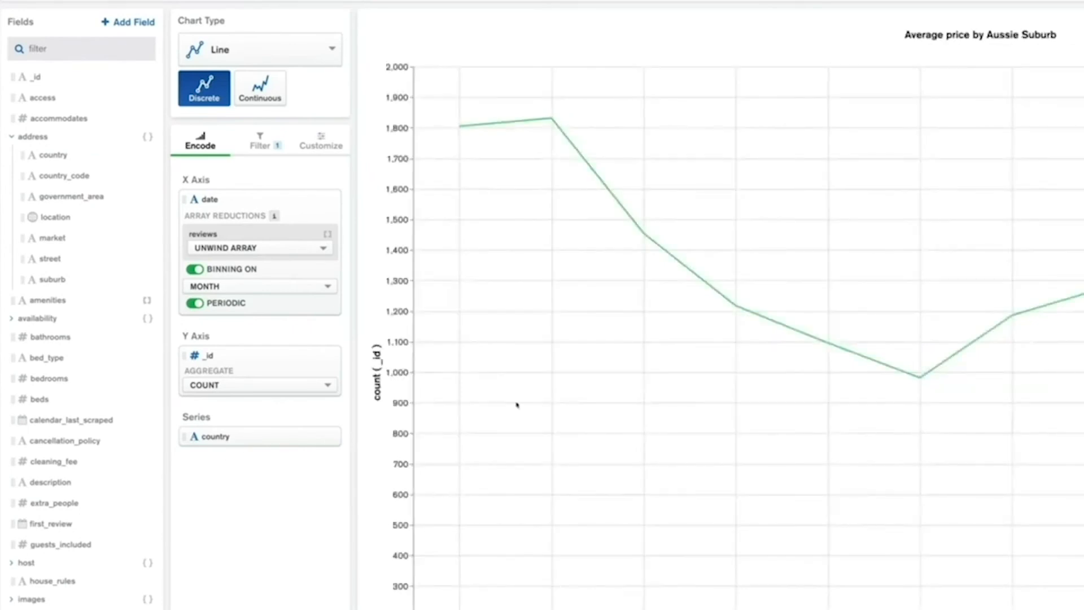
click(264, 147)
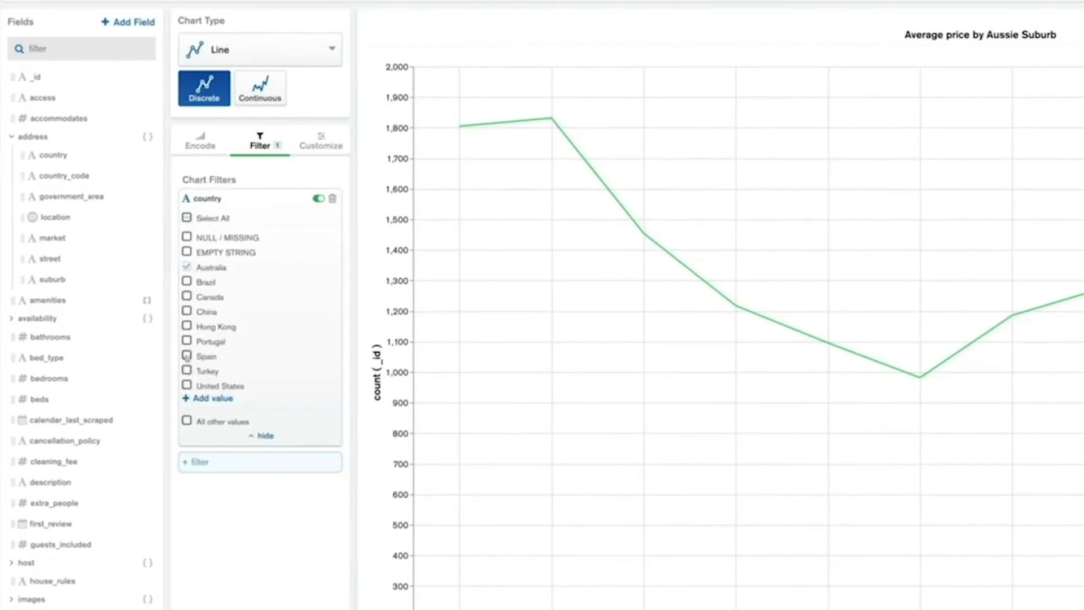
click(187, 356)
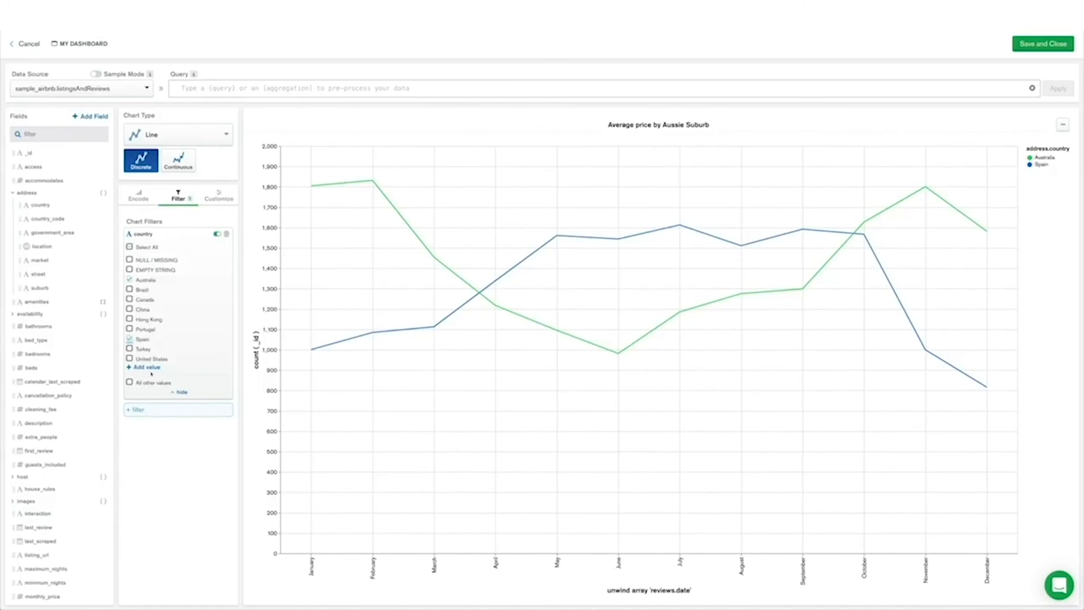
click(130, 359)
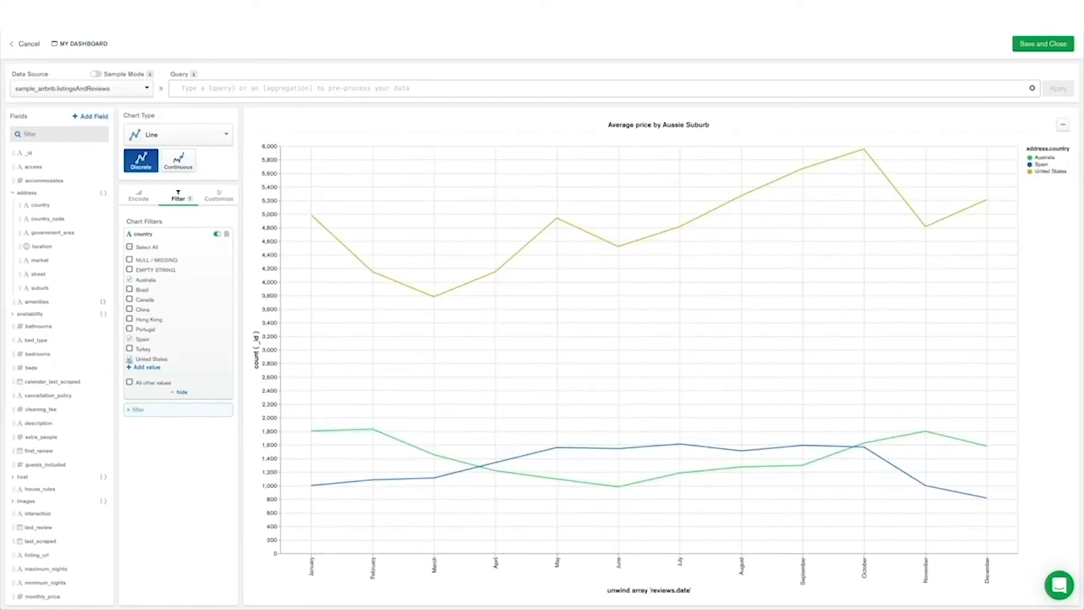
click(129, 359)
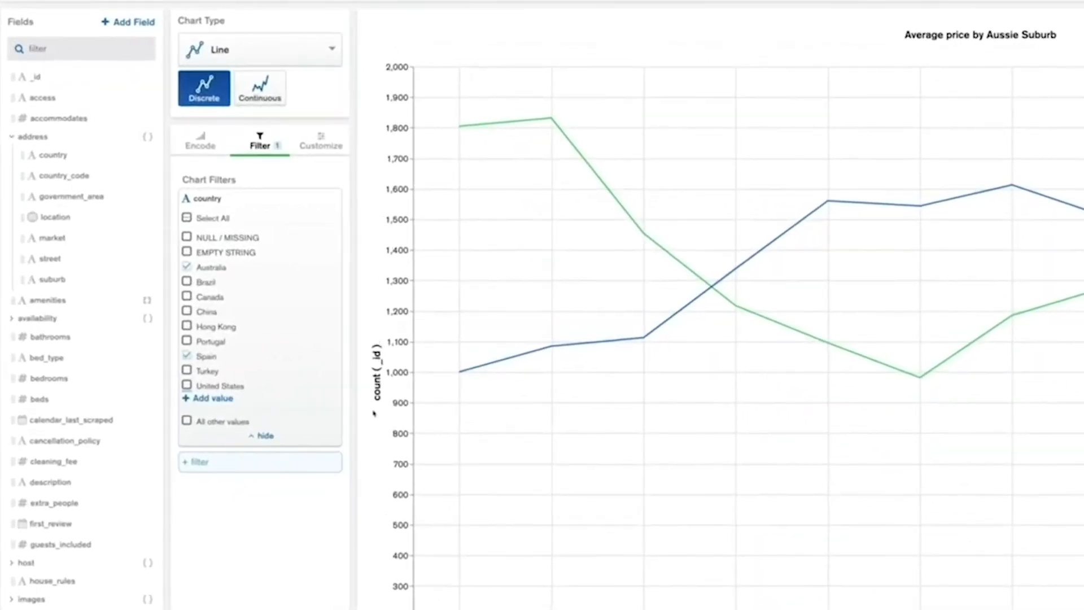
Enable a custom color palette with blue first and orange second, and turn on data markers and data value labels
click(317, 144)
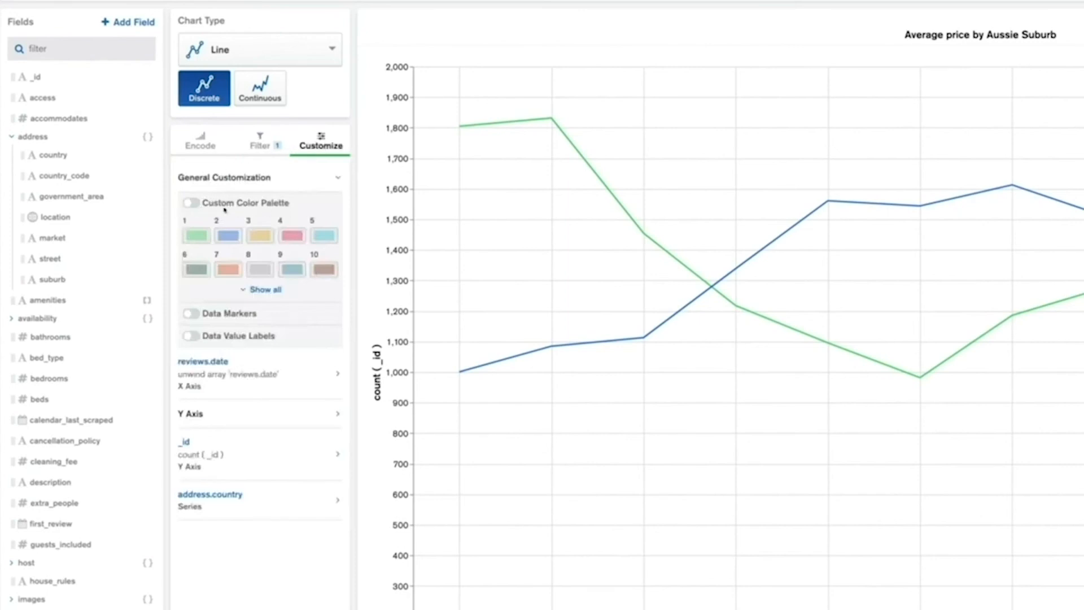
click(194, 203)
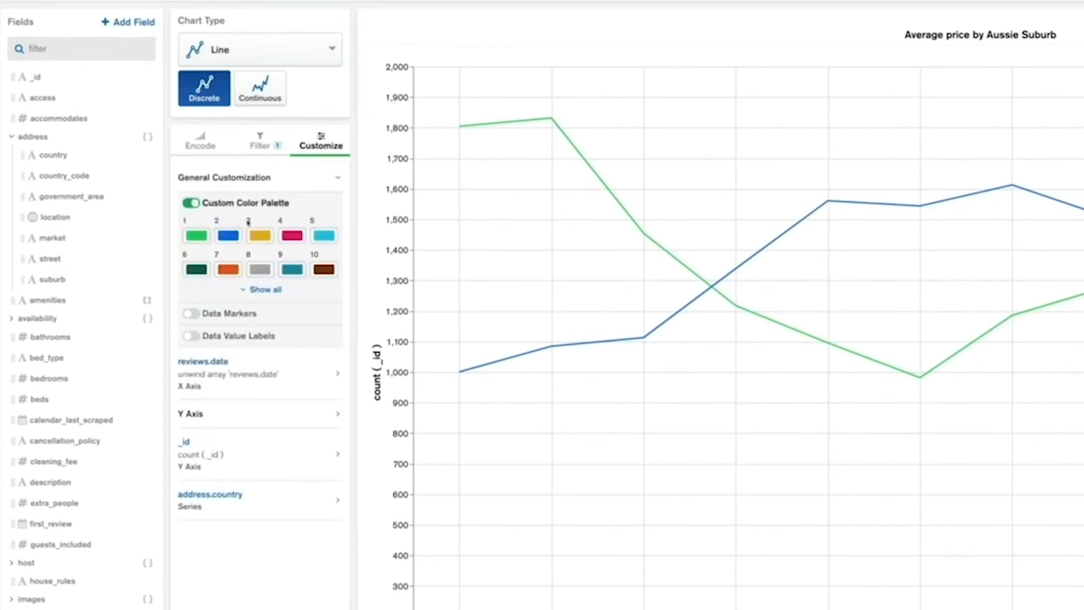
click(226, 235)
drag(226, 235, 190, 236)
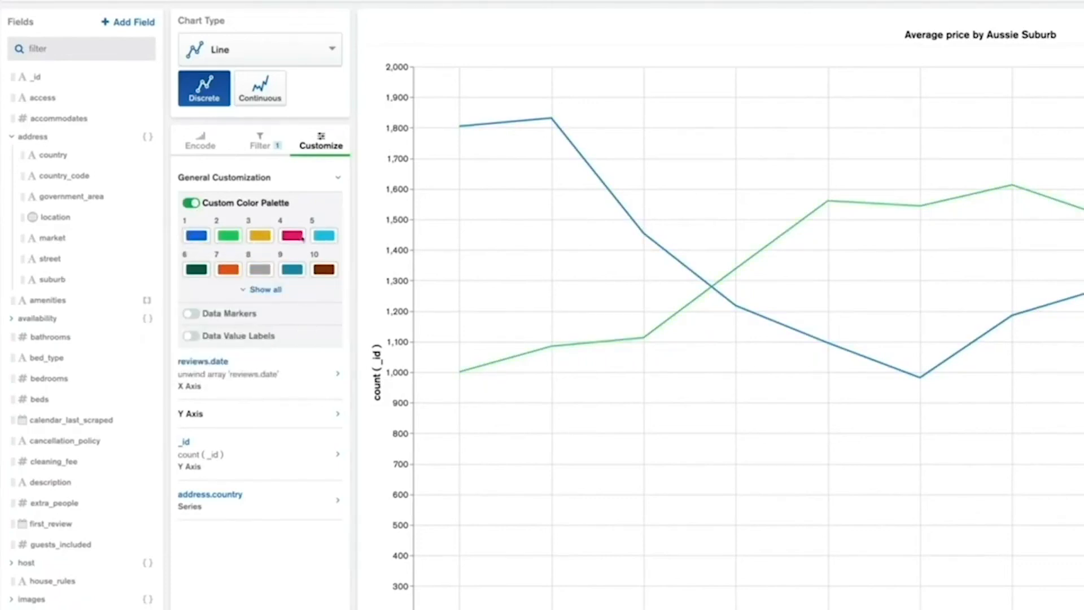
drag(228, 270, 228, 236)
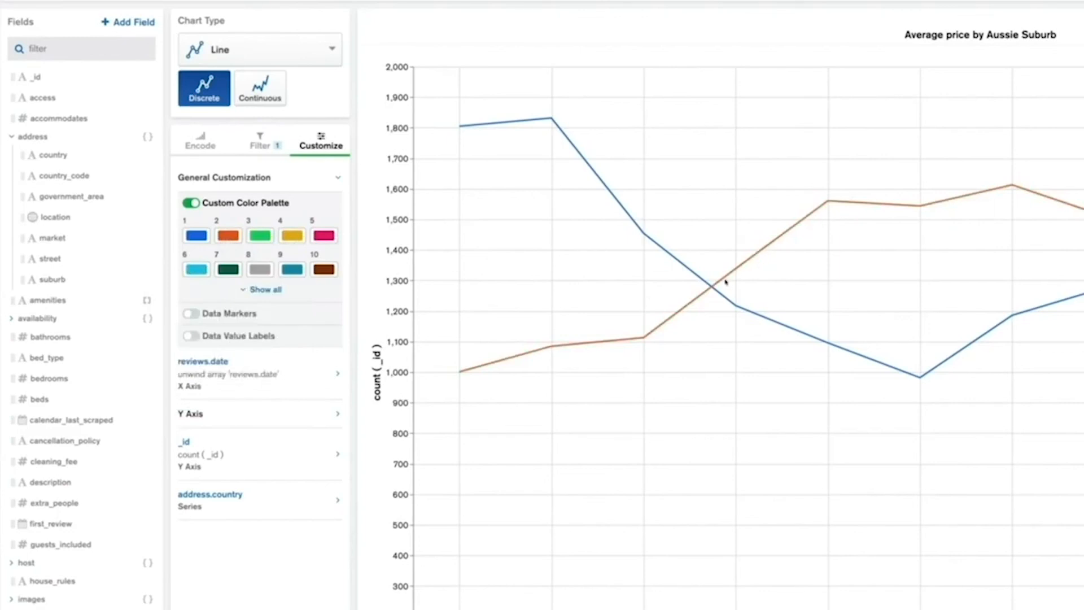
click(192, 313)
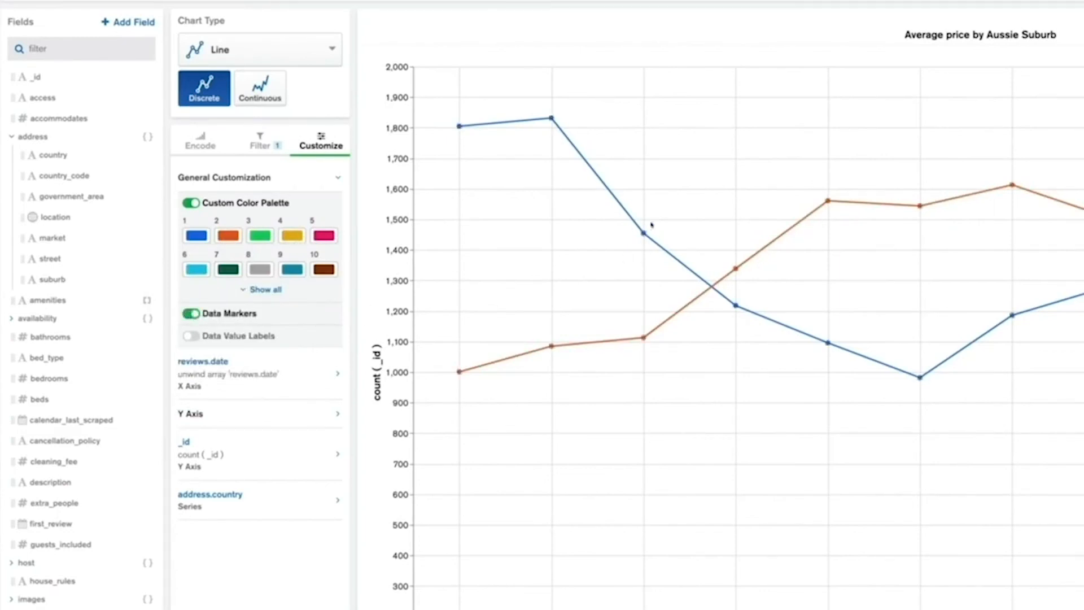
click(192, 336)
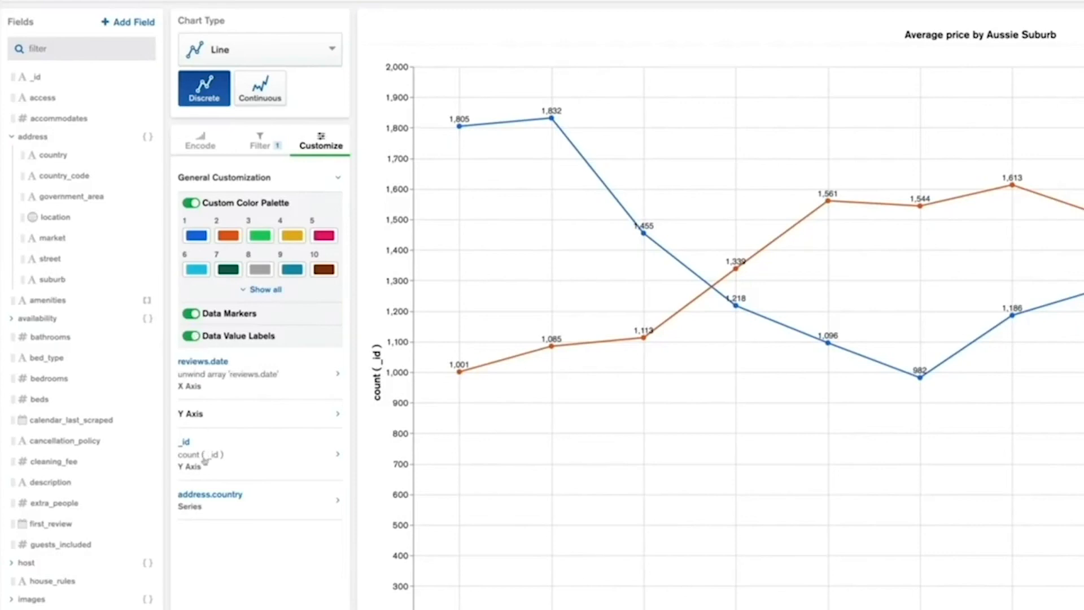
Override the X axis label of reviews.date with "Review Month"
click(213, 375)
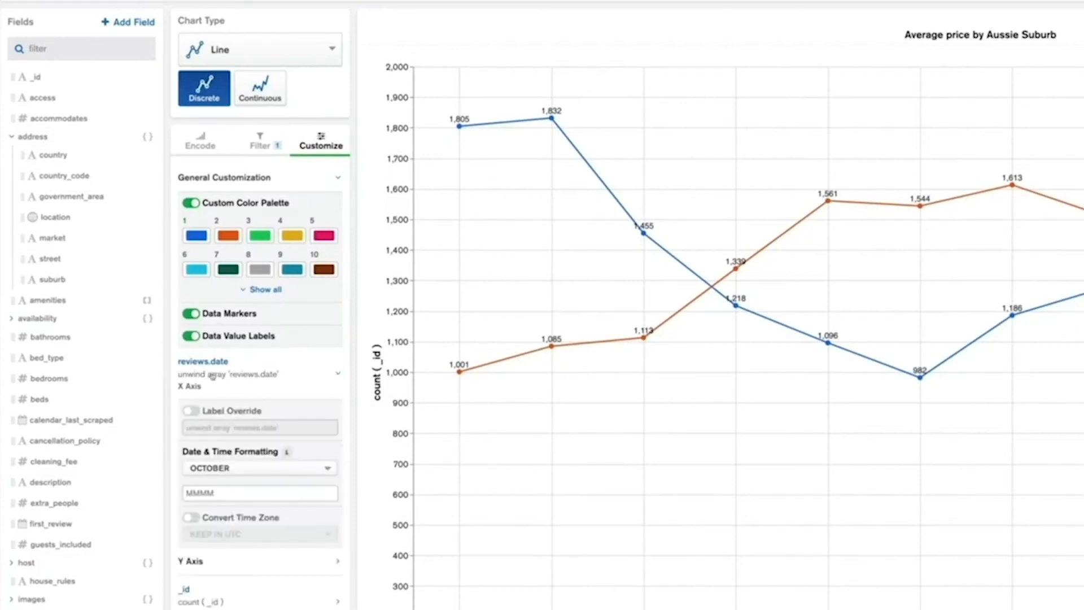
click(191, 410)
drag(280, 428, 170, 424)
key(BackSpace)
text(Review Month)
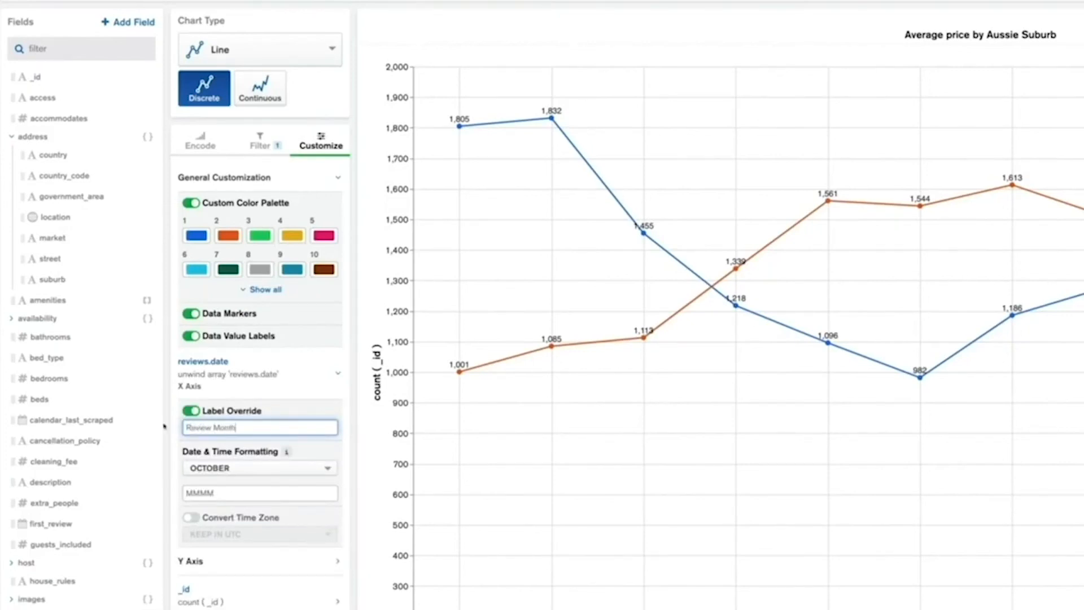
Override the Y axis label of the _id count with "# Reviews"
scroll(163, 426, down, 3)
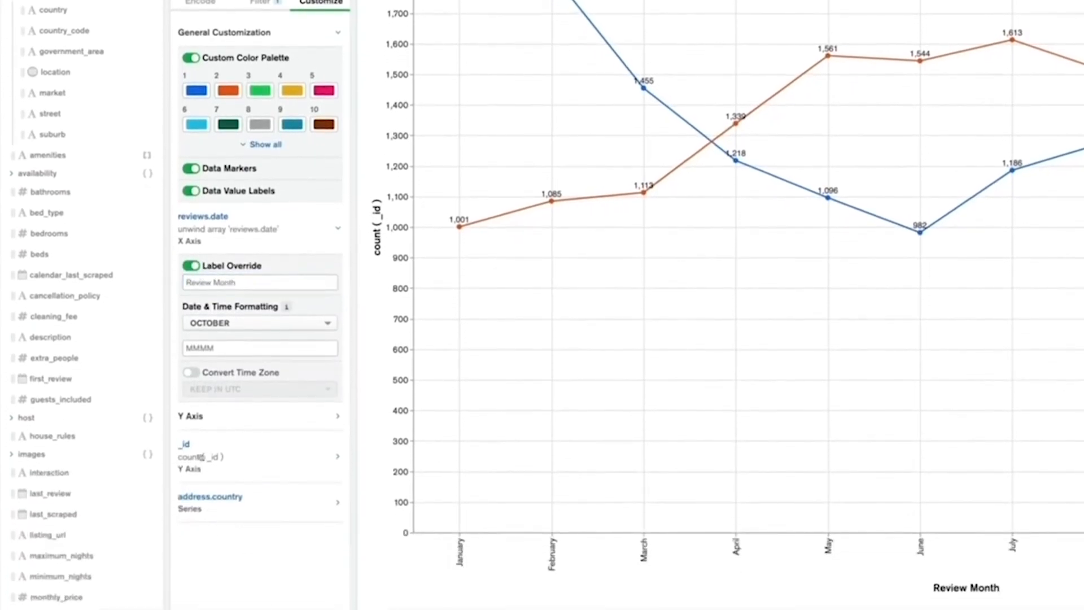
click(194, 449)
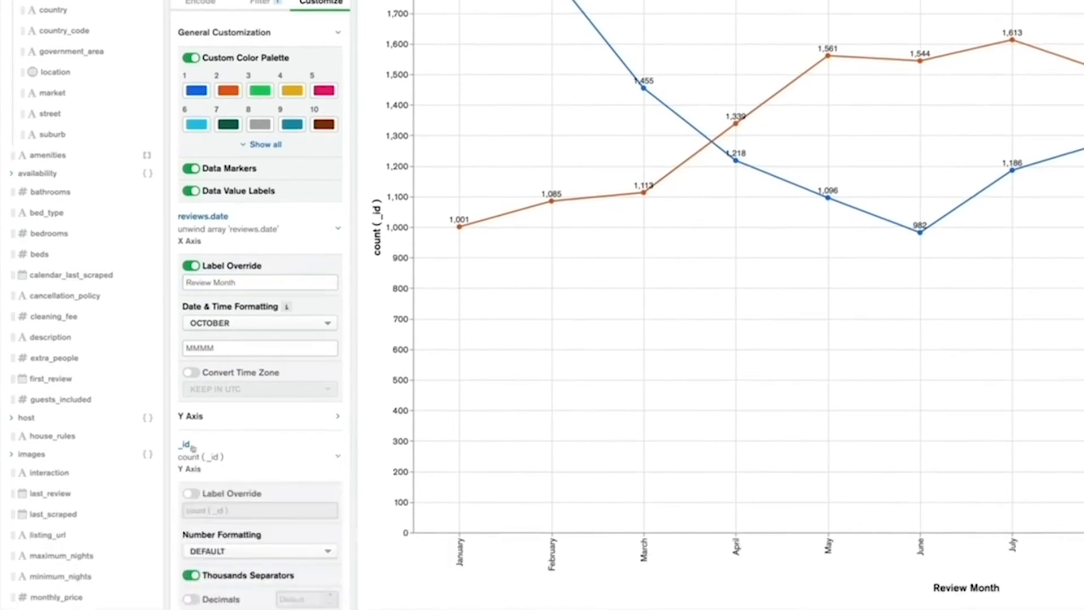
click(186, 492)
drag(220, 510, 163, 514)
key(BackSpace)
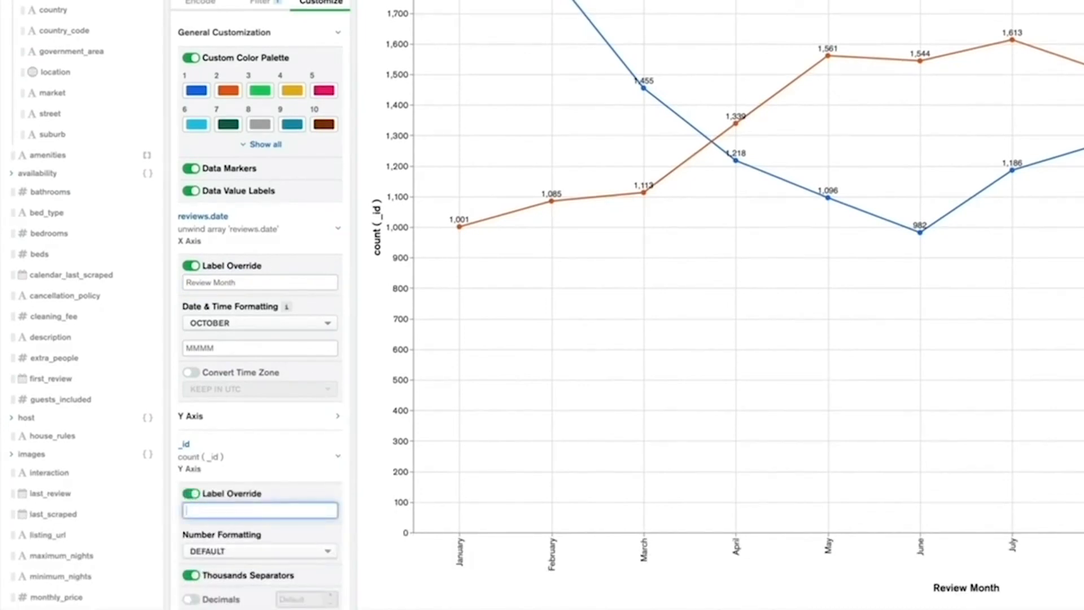
text(# Reviews)
Override the address.country series label with "Country"
scroll(210, 502, down, 2)
click(205, 579)
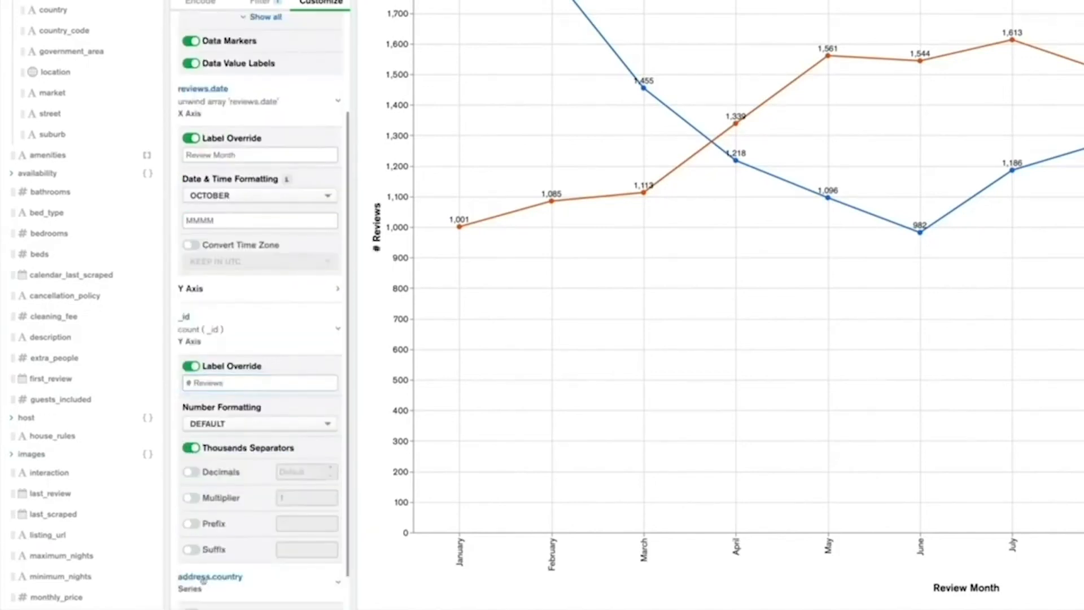
scroll(195, 559, down, 1)
click(190, 572)
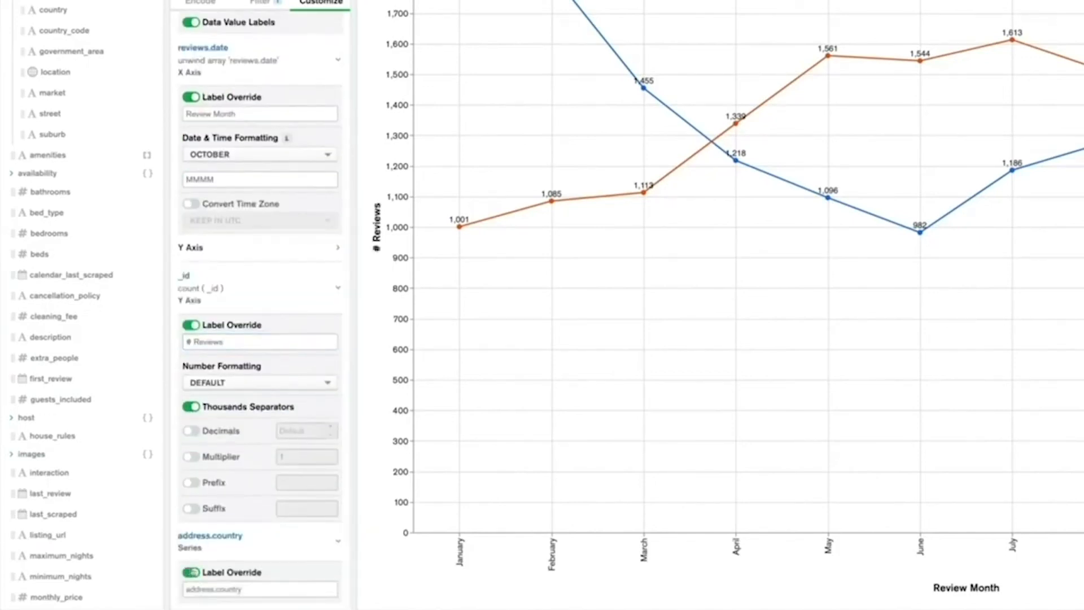
drag(248, 589, 163, 588)
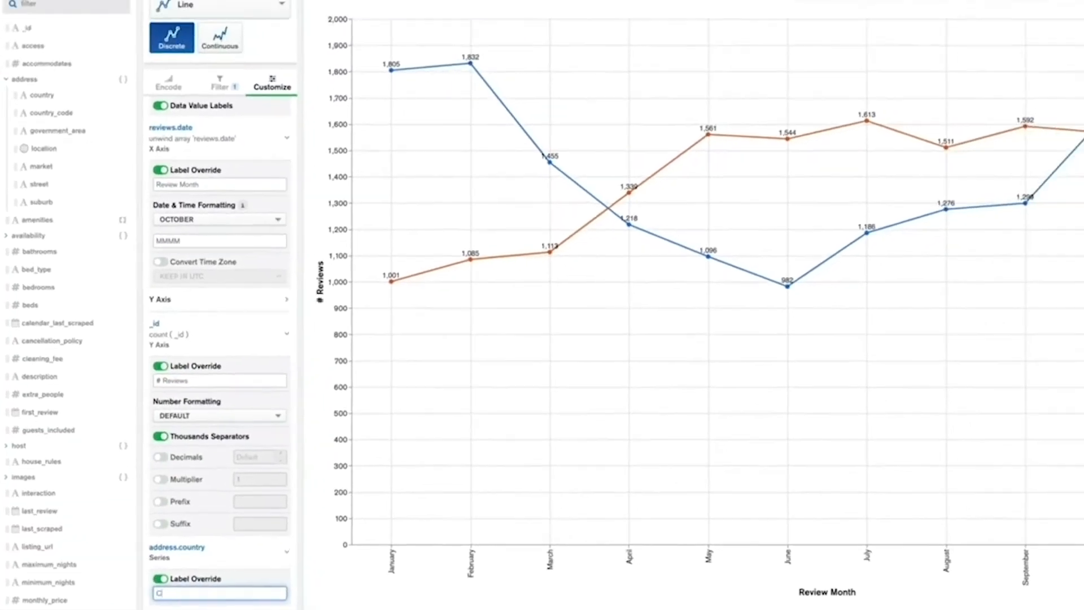
text(Country)
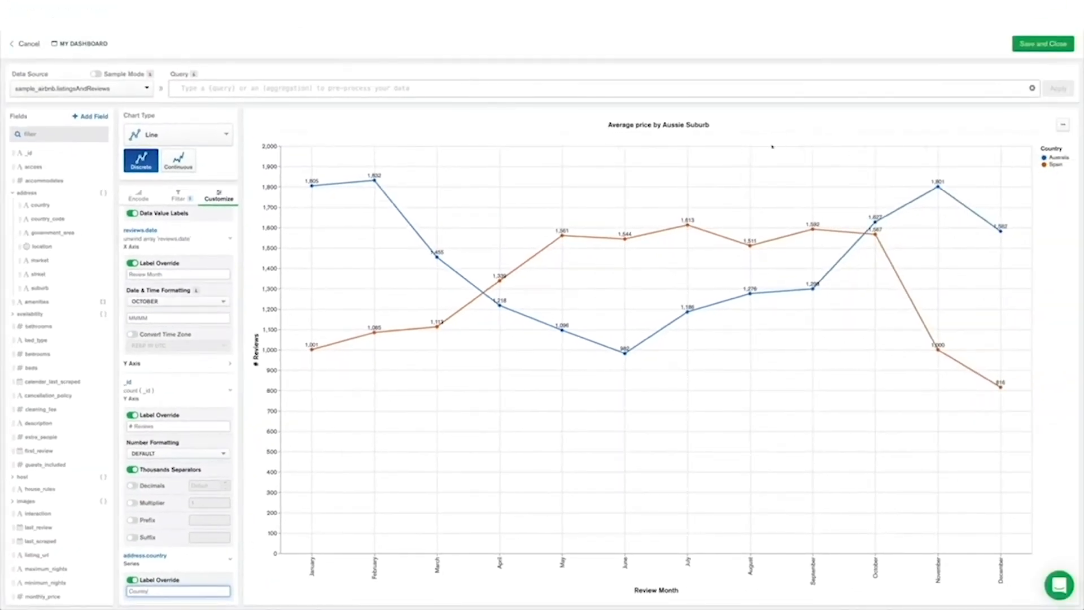
Retitle the line chart "Seasonal Reviews per Country" and save it to the dashboard
click(721, 123)
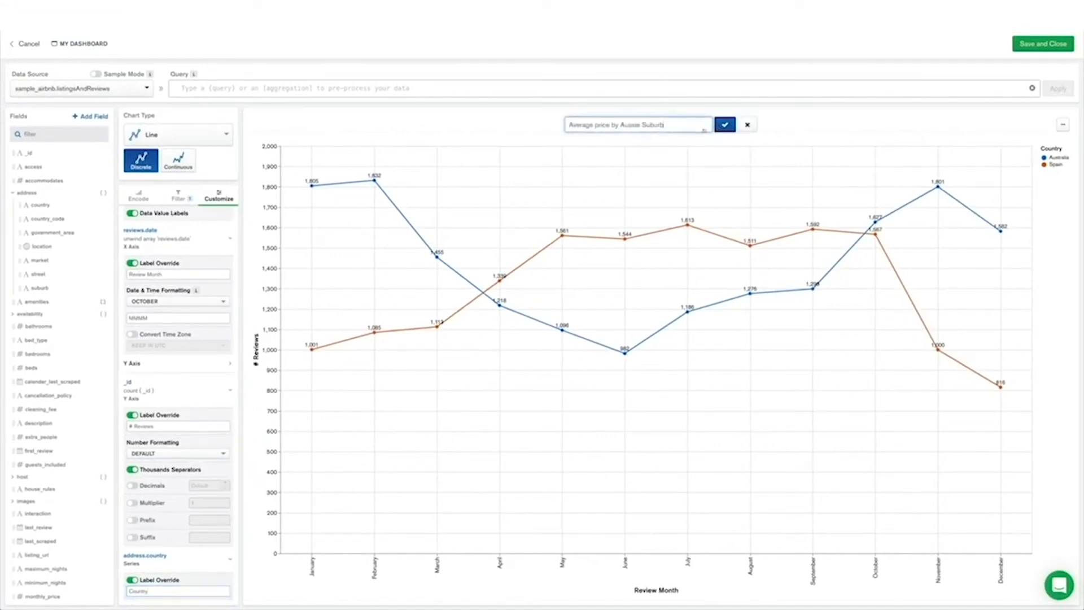
drag(665, 124, 550, 128)
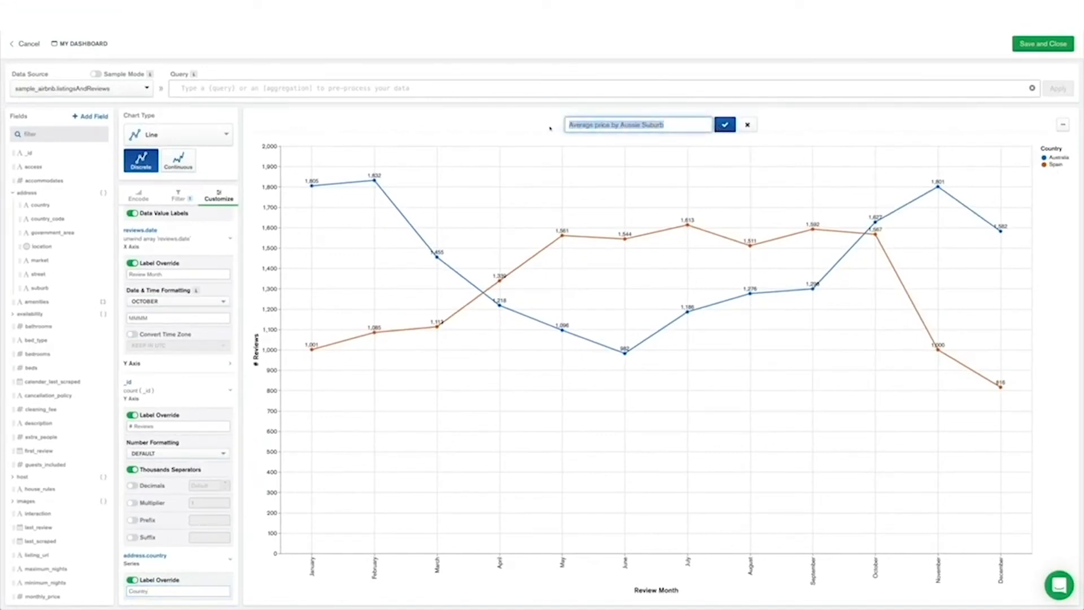
text(Seasonal Reviews per C)
text(ountry)
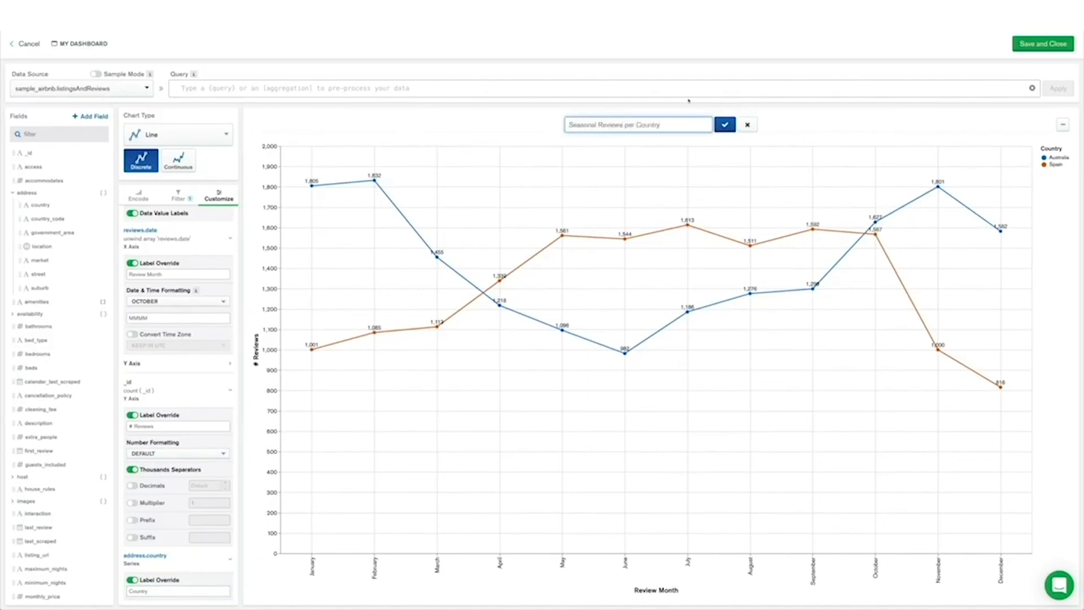
click(723, 124)
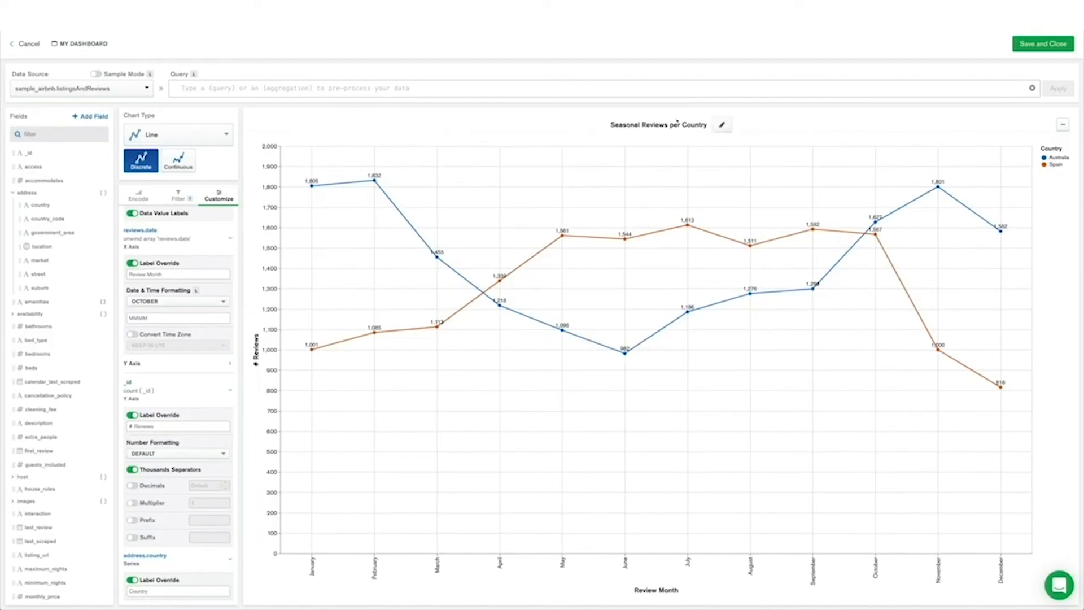
click(1042, 44)
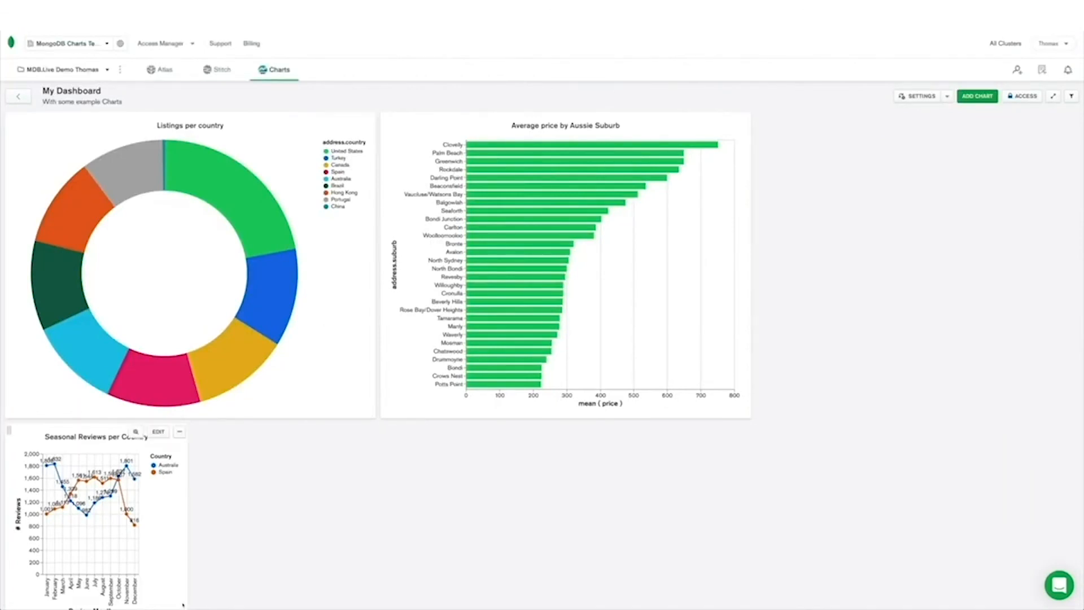
Enlarge the Seasonal Reviews per Country chart on the dashboard to match the width of the Listings per country donut above it
scroll(185, 591, down, 2)
drag(184, 561, 362, 594)
scroll(291, 491, up, 4)
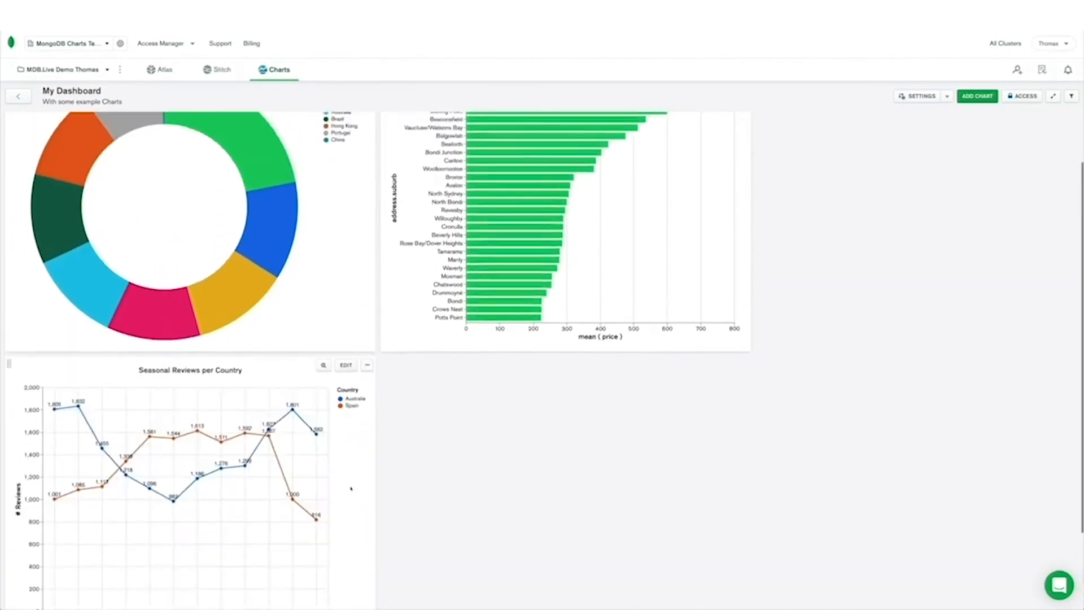
scroll(333, 486, down, 5)
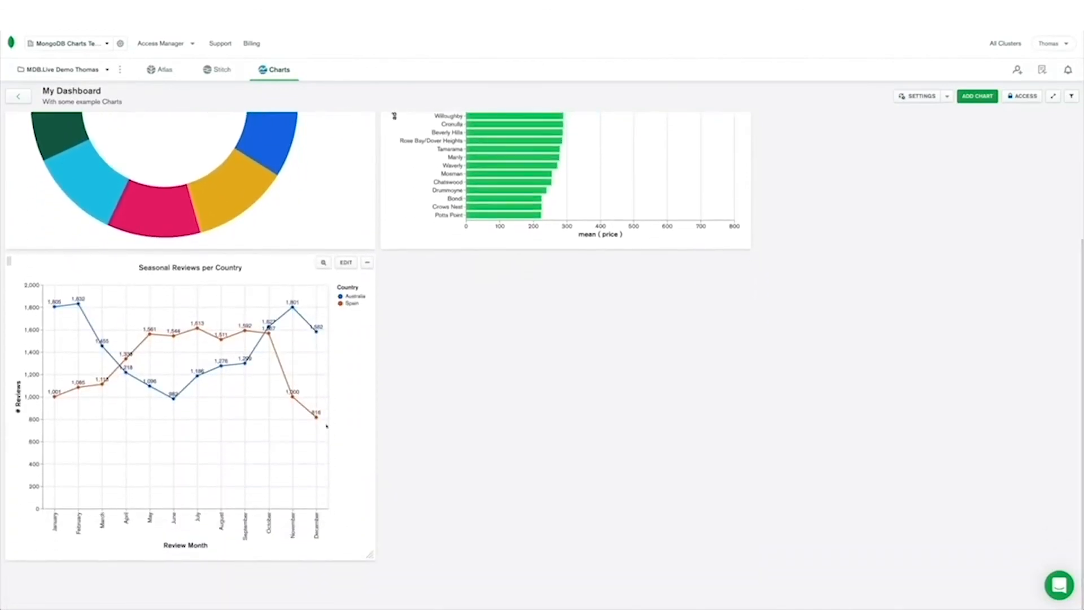
scroll(327, 425, up, 4)
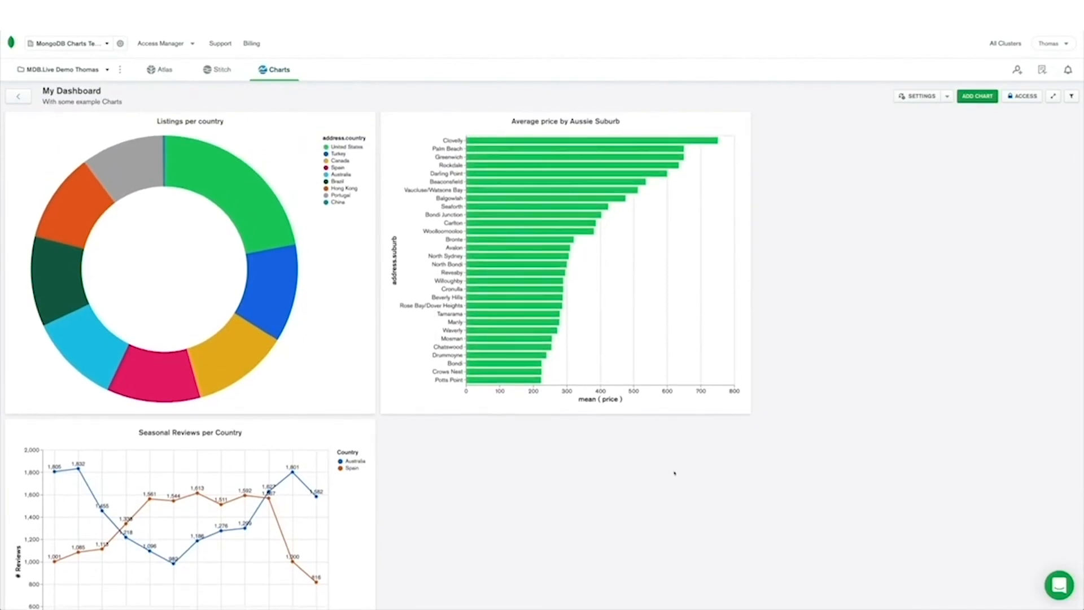